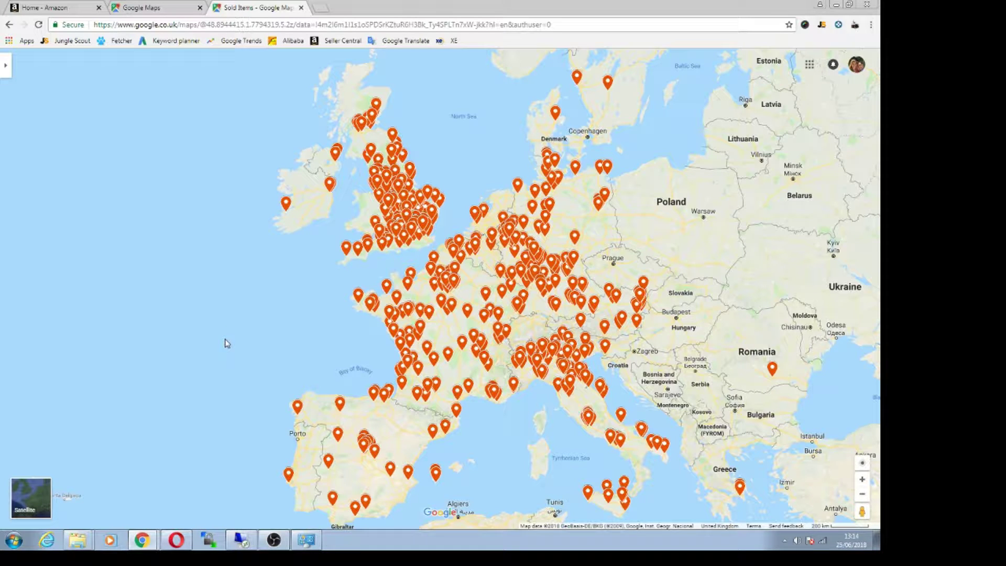
Switch to Amazon Seller Central and open the All Orders report in the Fulfilment by Amazon reports.
left_click_drag(283, 301, 311, 315)
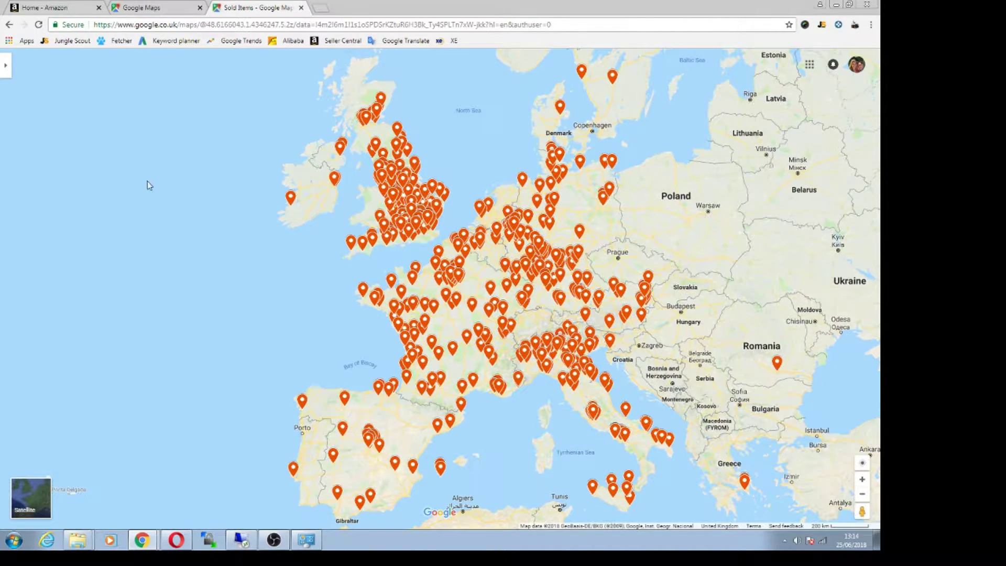
left_click(54, 12)
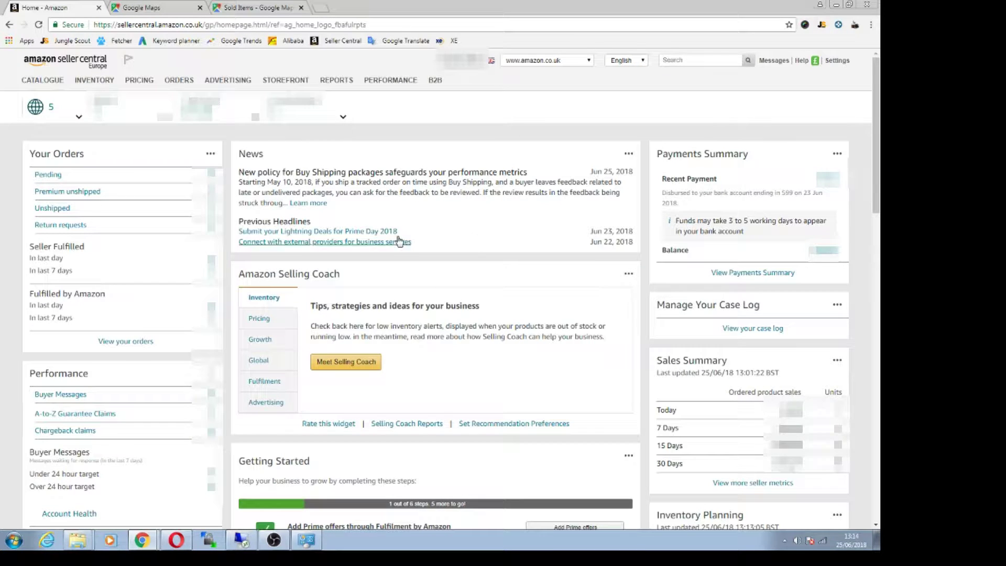
mouse_move(342, 83)
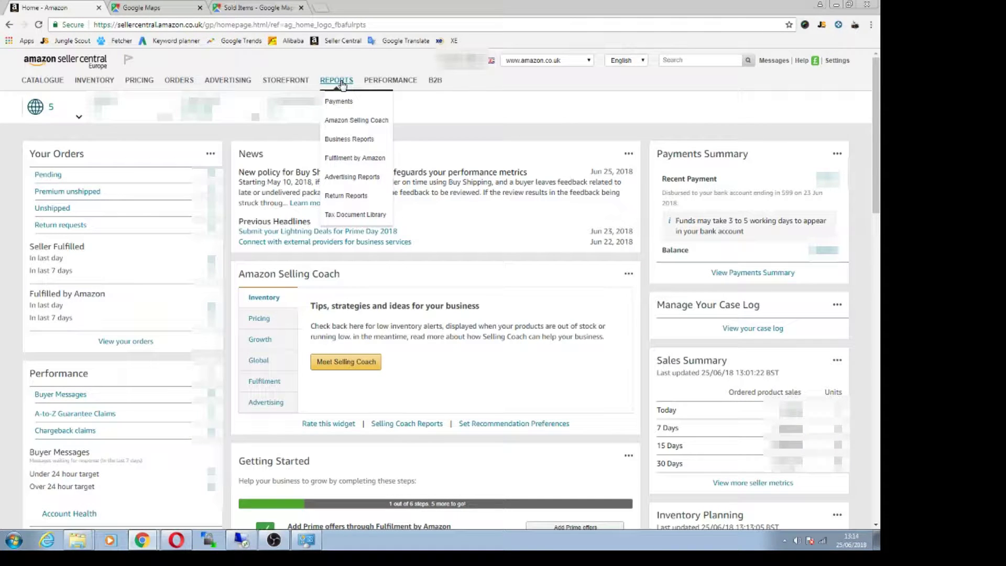
left_click(368, 161)
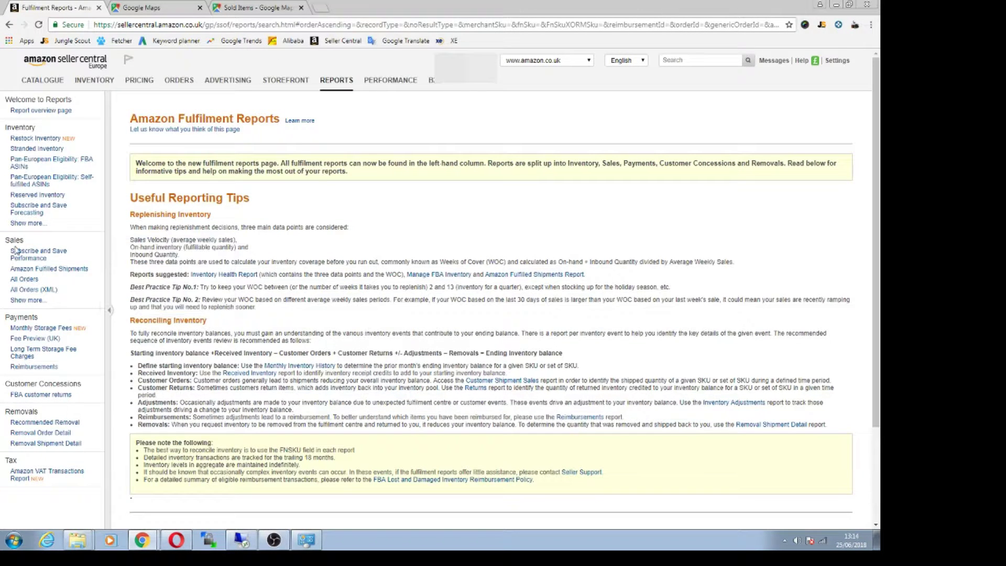
left_click(22, 281)
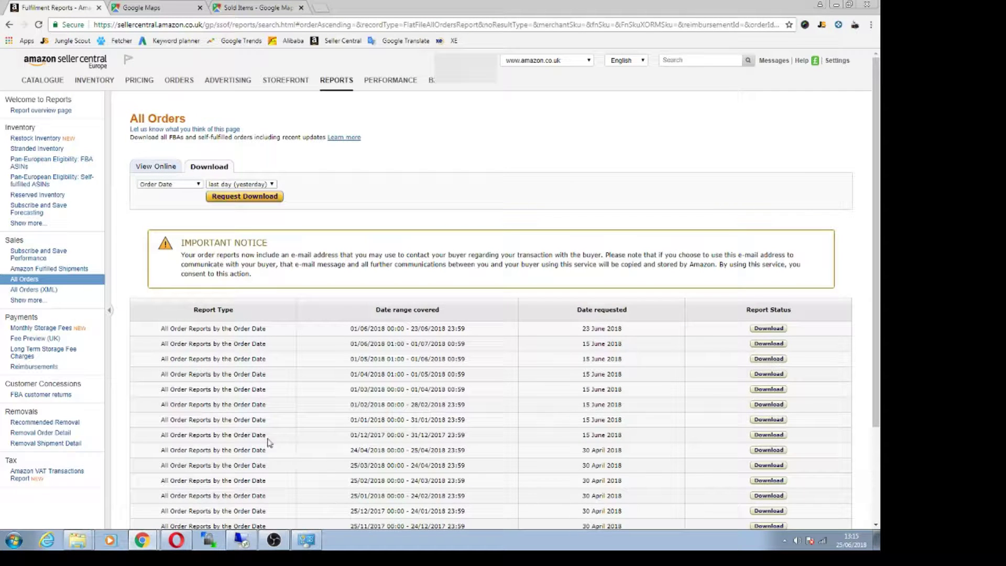
Review the date type and period options for report requests and the monthly date ranges covered by the existing order reports.
left_click(177, 184)
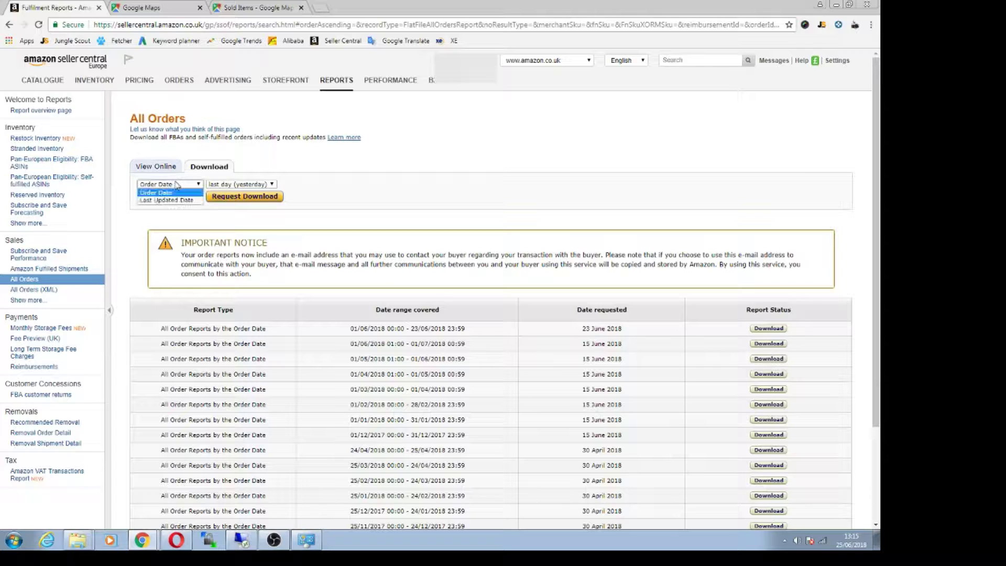
left_click(206, 185)
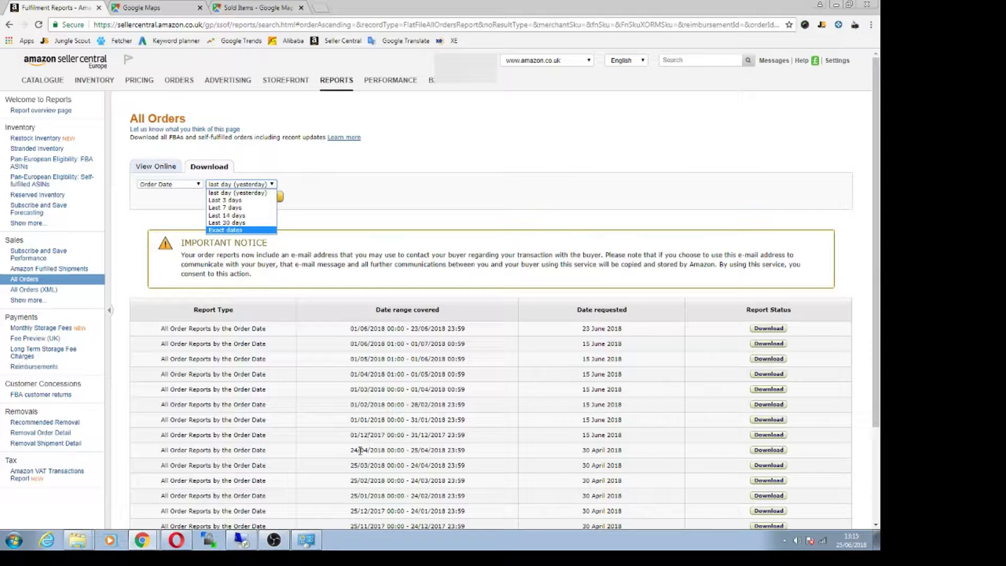
left_click_drag(355, 436, 449, 436)
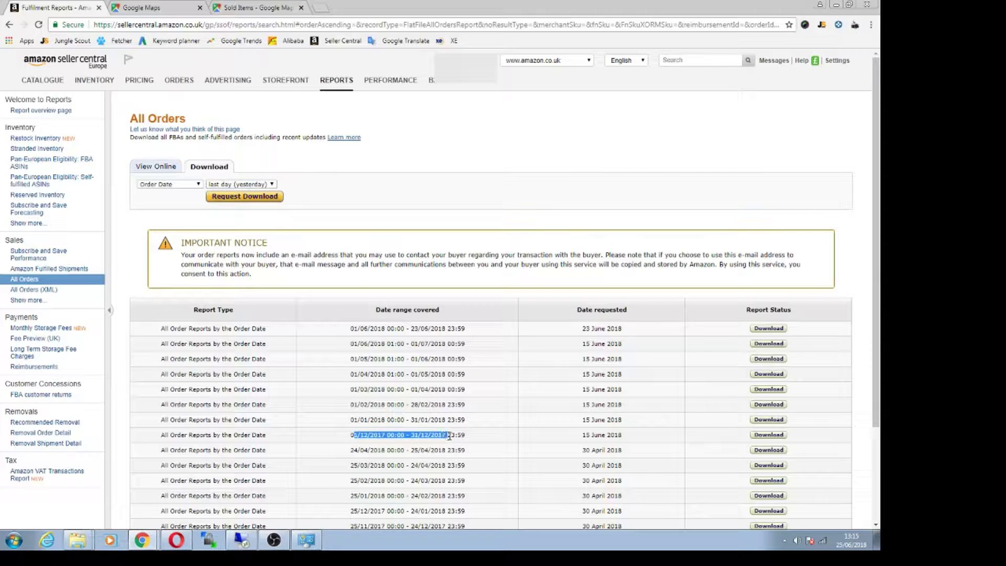
left_click_drag(358, 420, 442, 429)
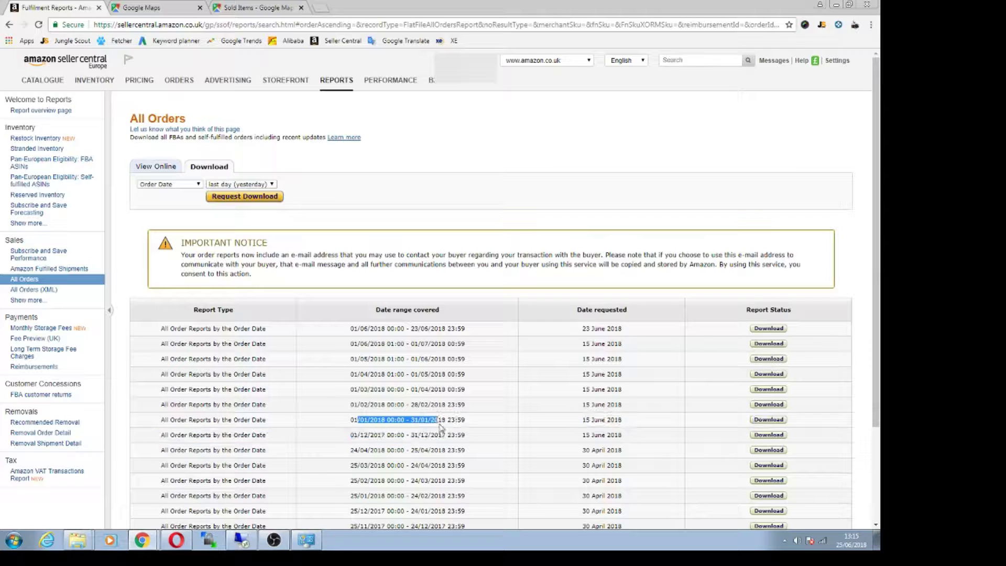
left_click_drag(364, 404, 422, 407)
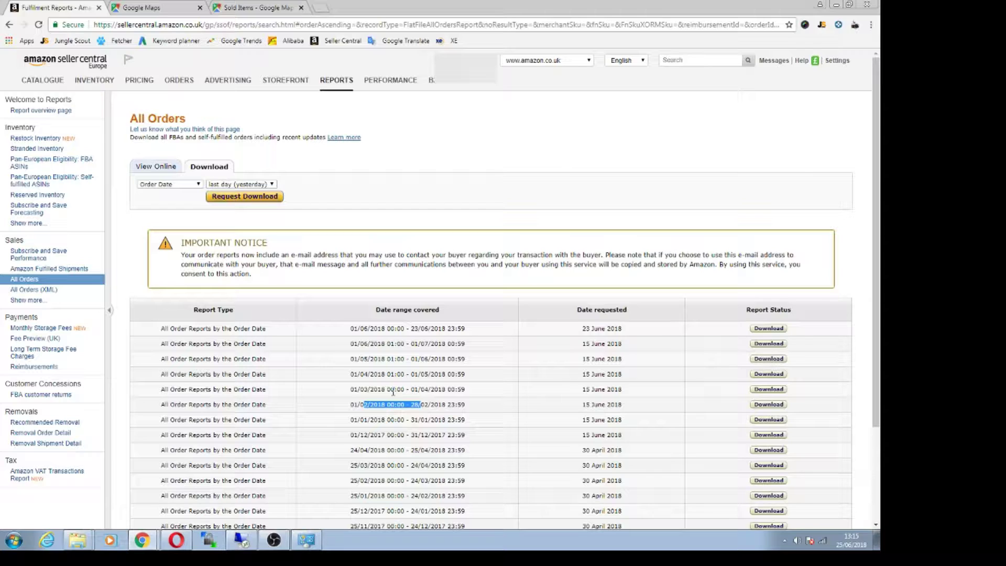
left_click_drag(378, 389, 423, 389)
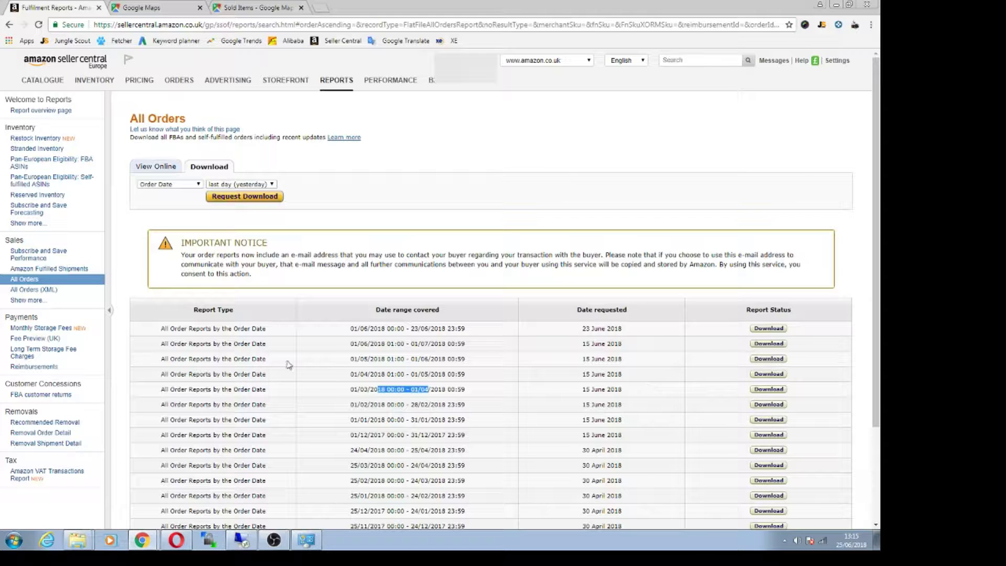
Request an All Orders report by order date for the last 30 days and reload the page to refresh its status.
left_click(240, 184)
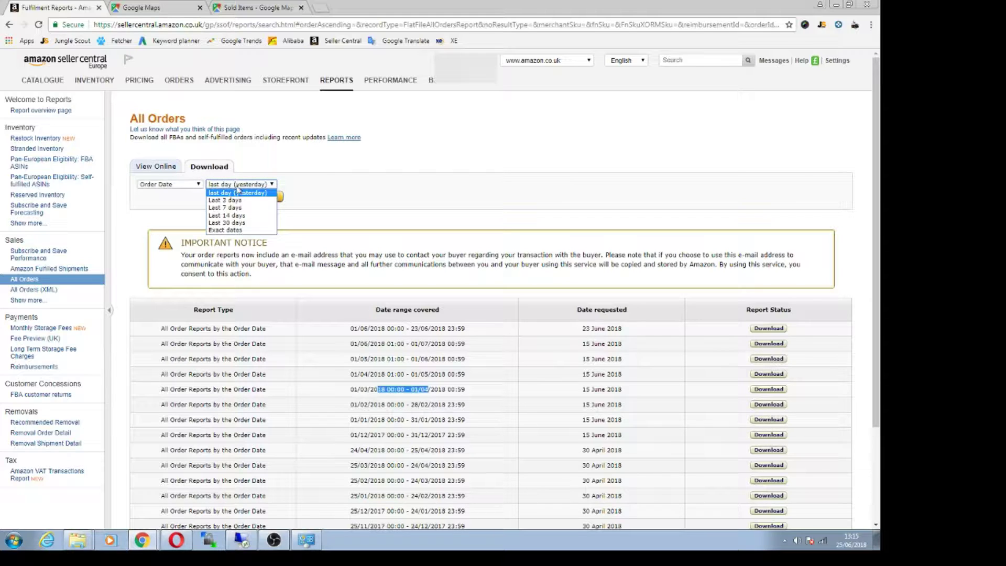
left_click(238, 223)
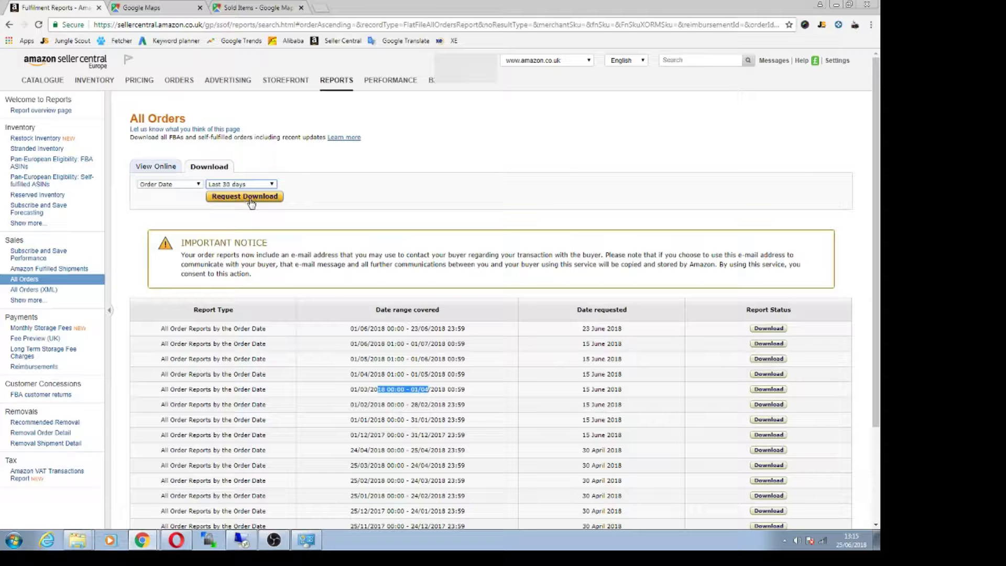
left_click(246, 198)
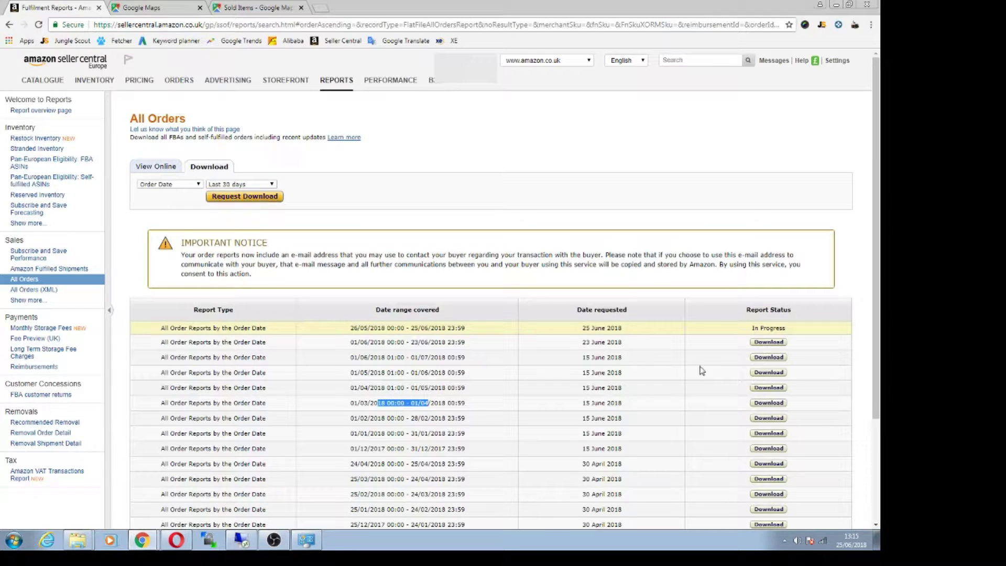
left_click_drag(748, 331, 793, 332)
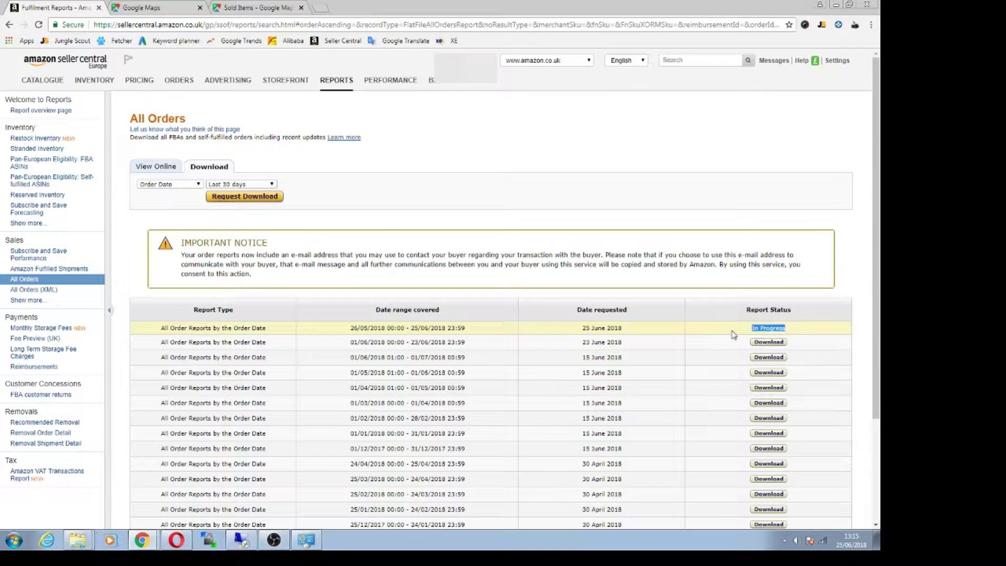
left_click(39, 26)
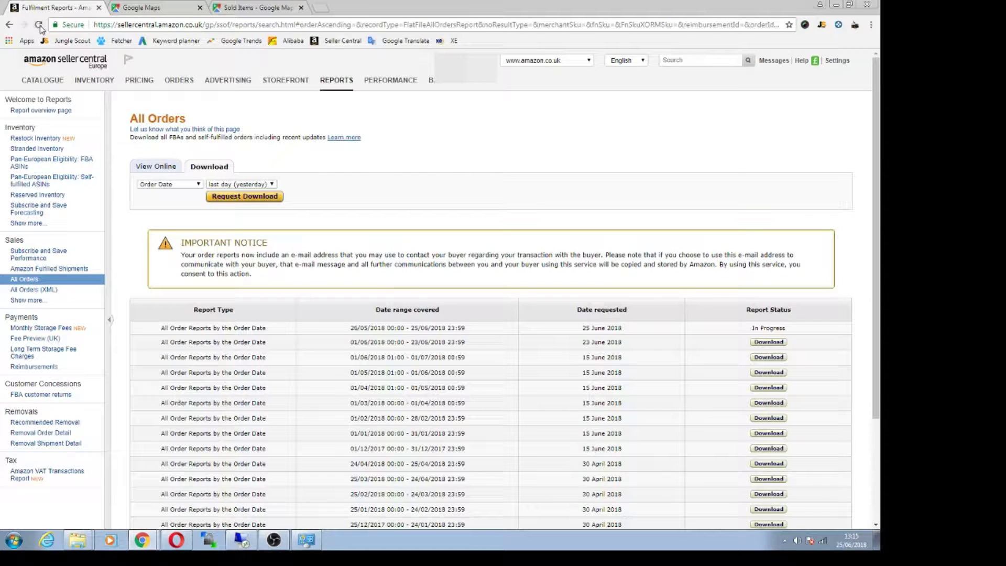
left_click(40, 27)
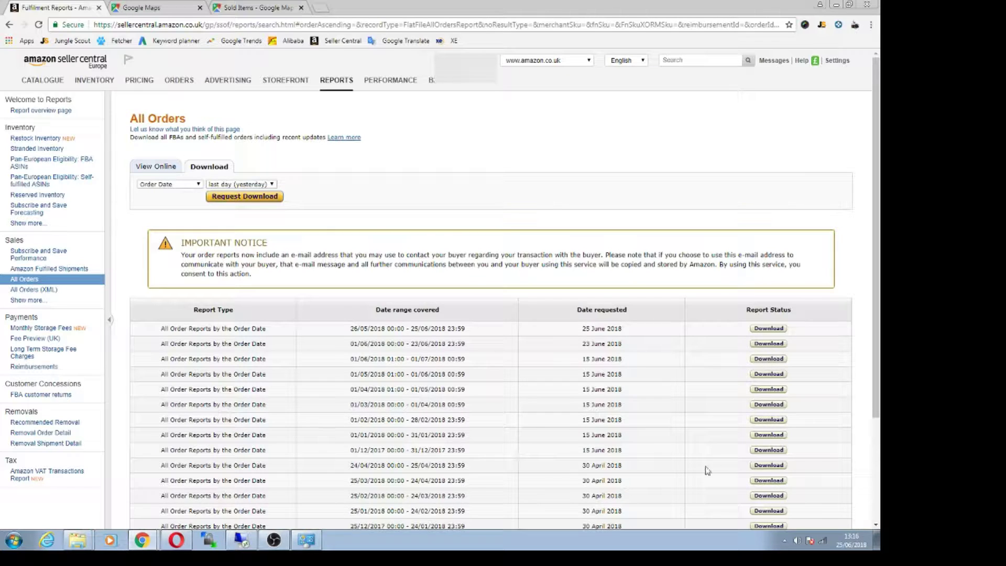
Download the four monthly order reports covering December 2017 through March 2018.
left_click(766, 450)
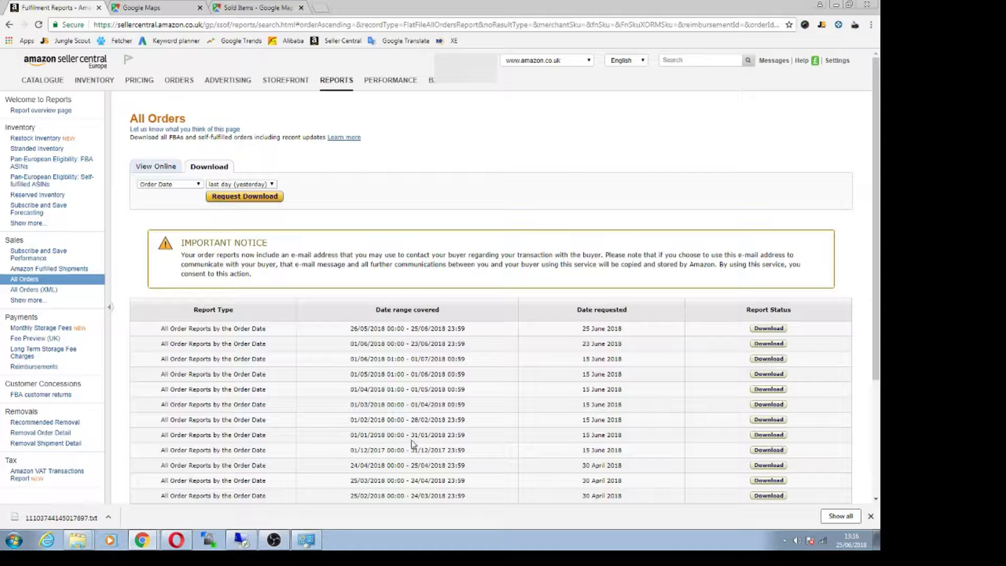
left_click(766, 435)
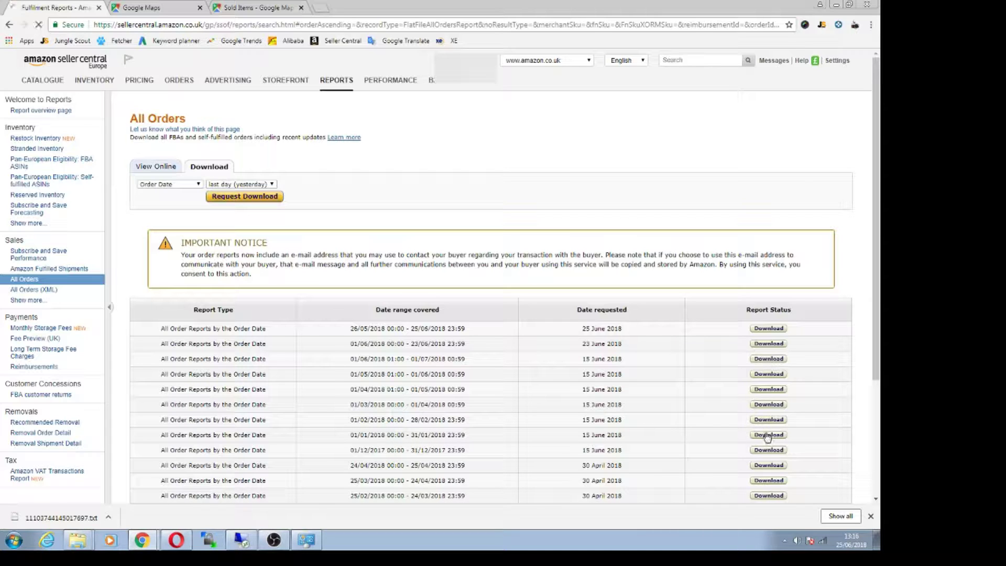
left_click(768, 404)
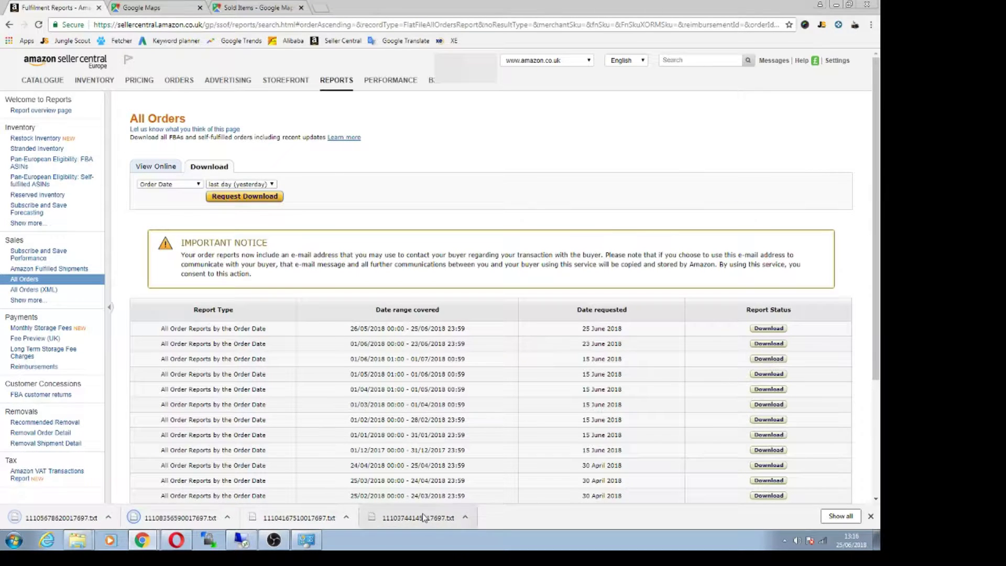
Show the downloaded reports in their folder, open 11103744145017697.txt in Excel and maximize its window.
left_click(465, 516)
left_click(479, 479)
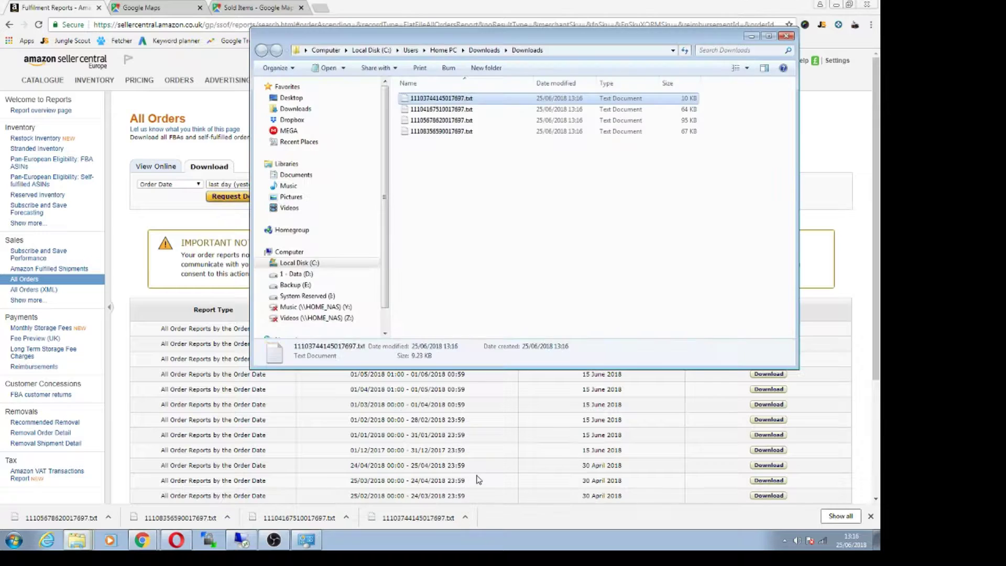
left_click_drag(485, 198, 431, 93)
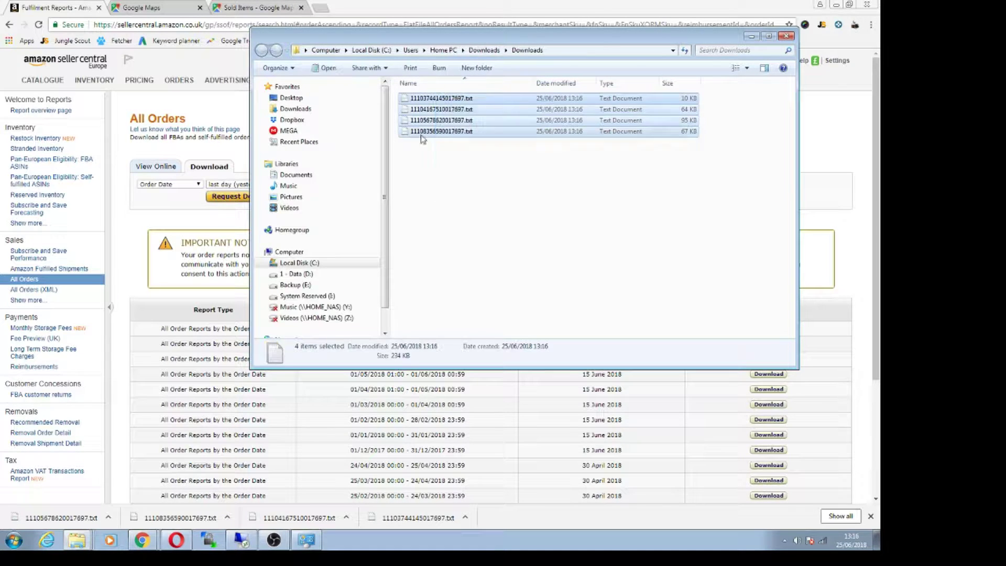
left_click(481, 204)
right_click(440, 99)
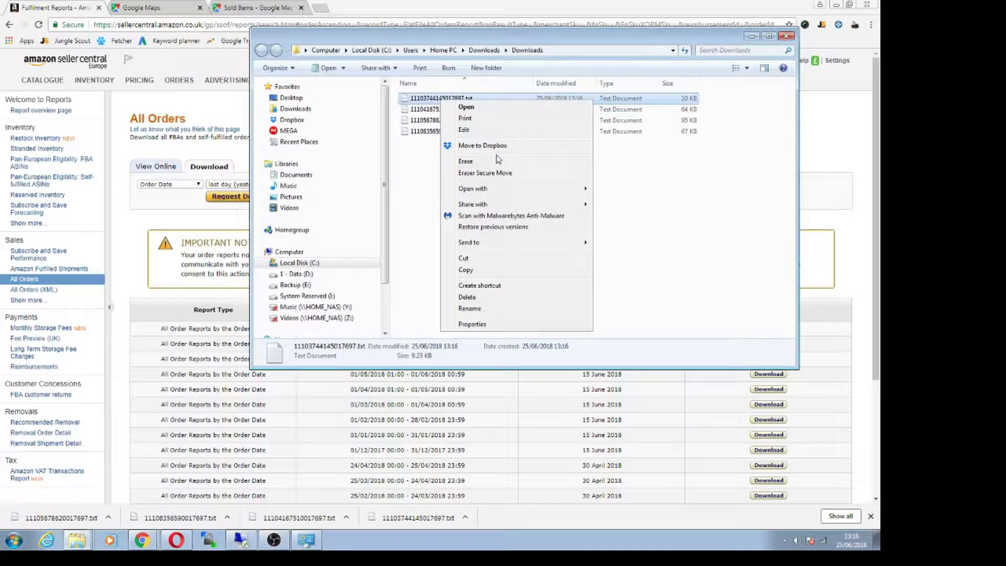
mouse_move(506, 193)
left_click(603, 191)
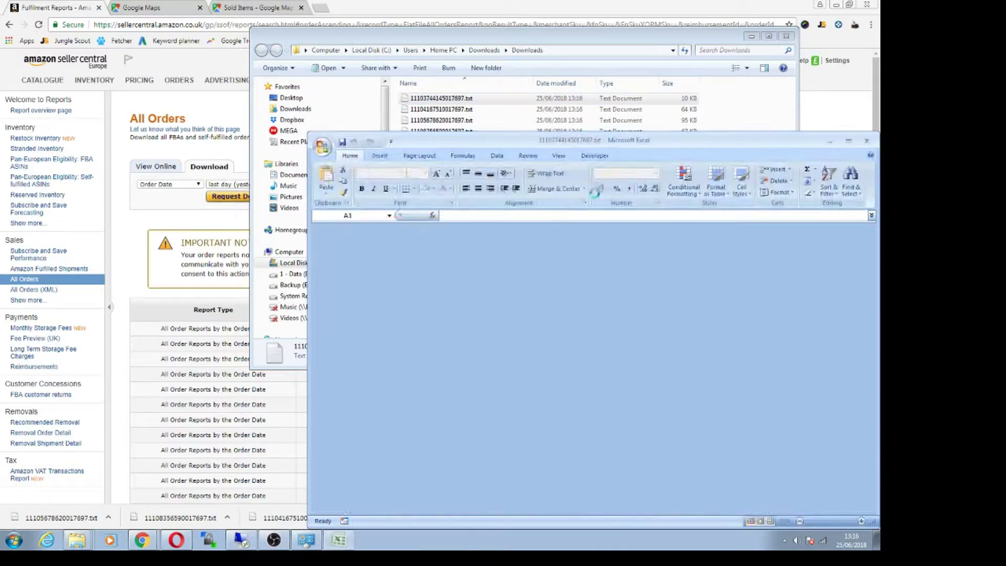
left_click_drag(451, 143, 251, 1)
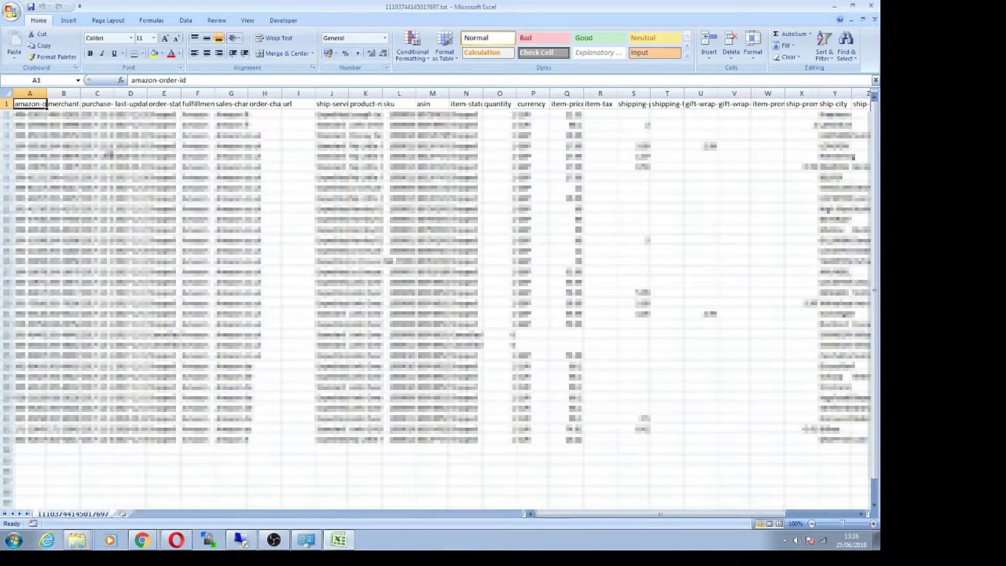
Examine the December order report's columns, from the order IDs, dates and status across to the shipping city, postal code and country.
left_click(31, 127)
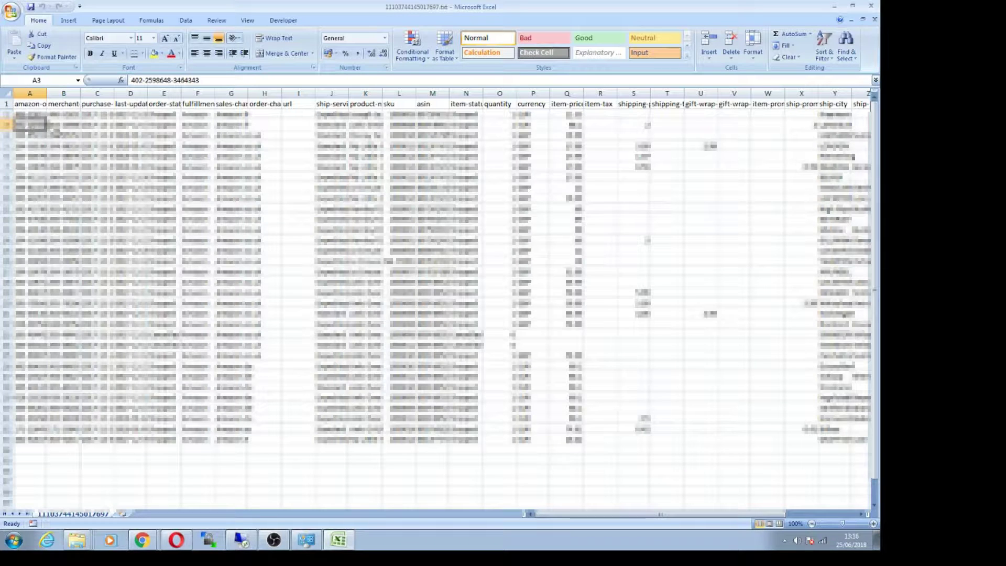
left_click(64, 135)
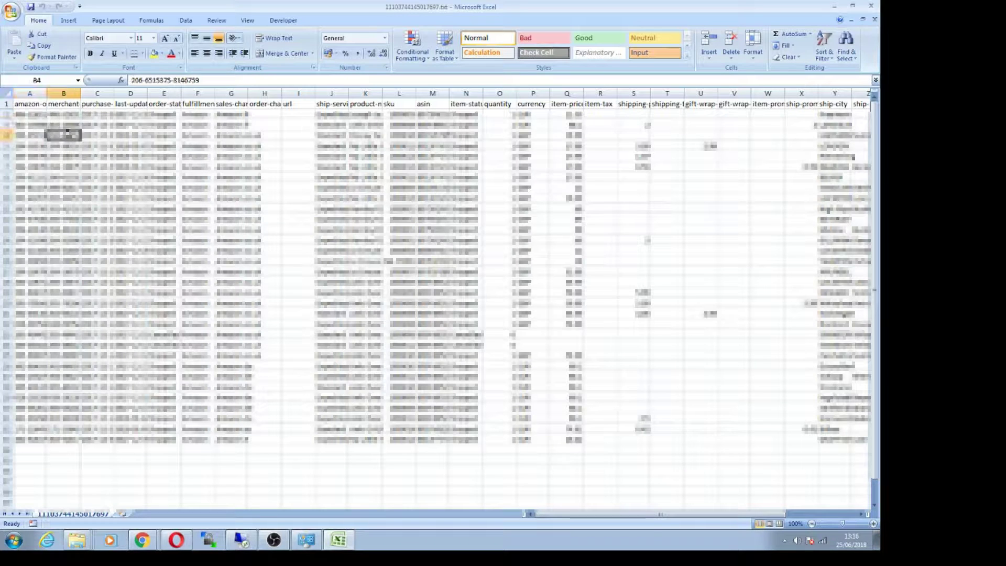
left_click(98, 124)
left_click(131, 125)
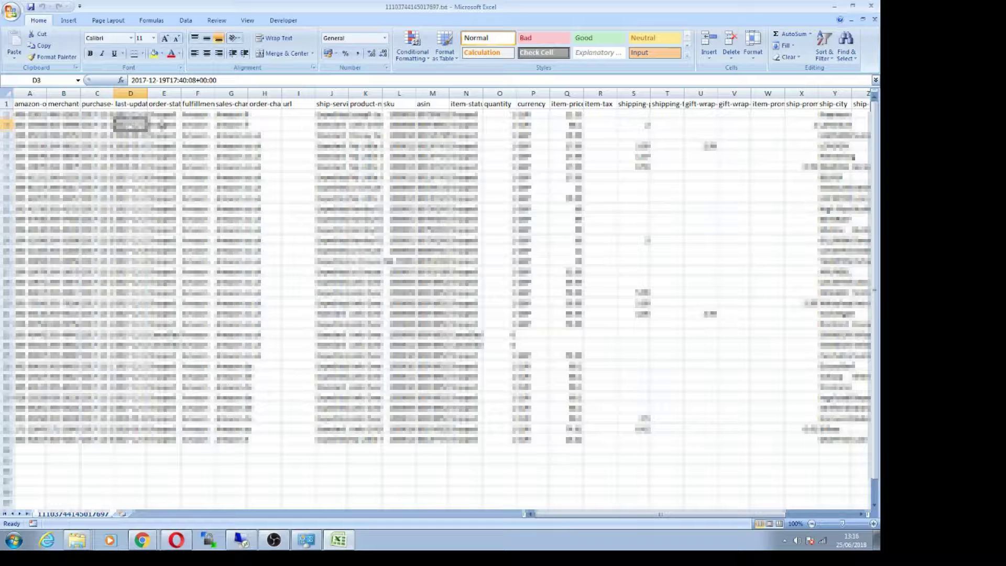
left_click(163, 124)
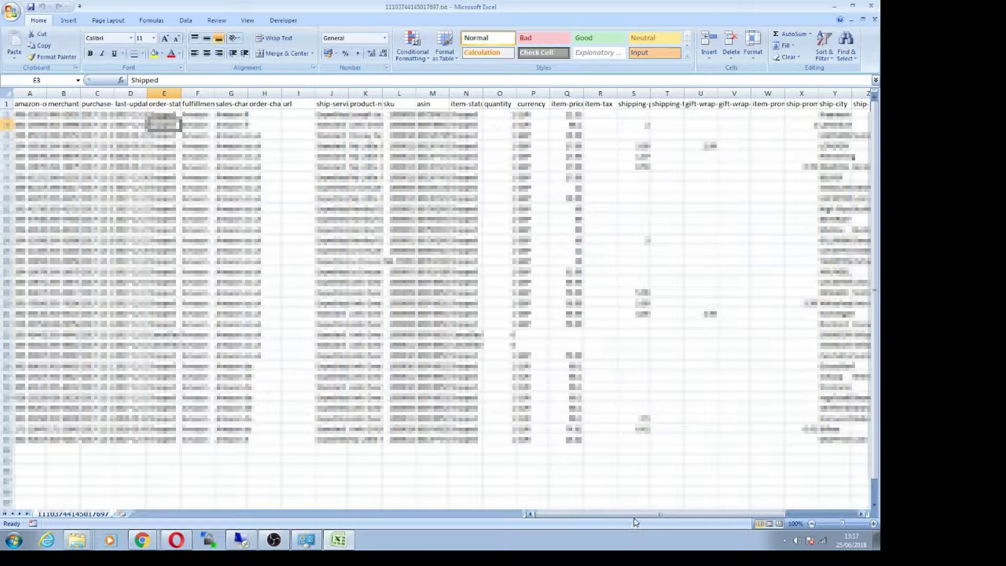
left_click_drag(658, 513, 728, 522)
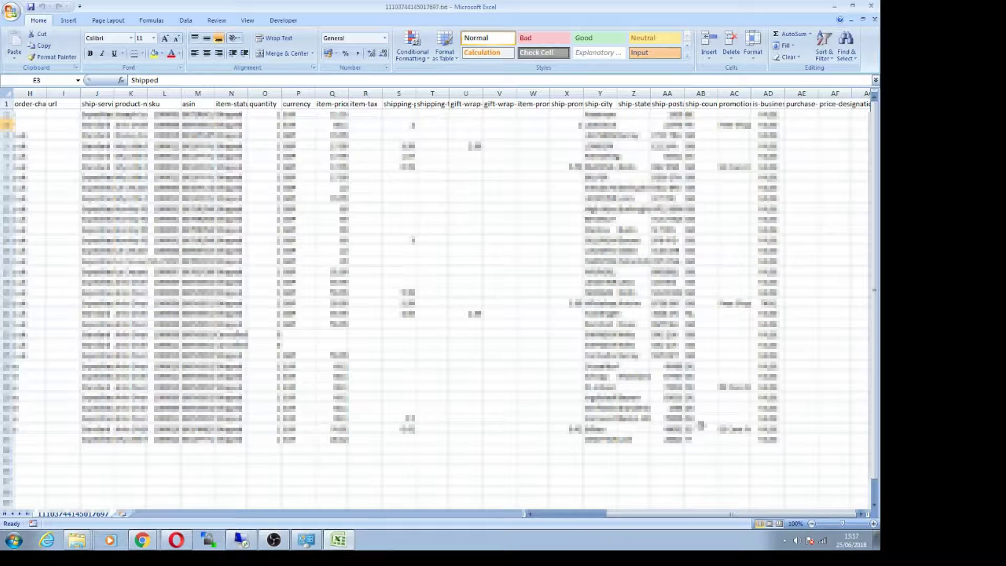
left_click_drag(762, 516, 528, 511)
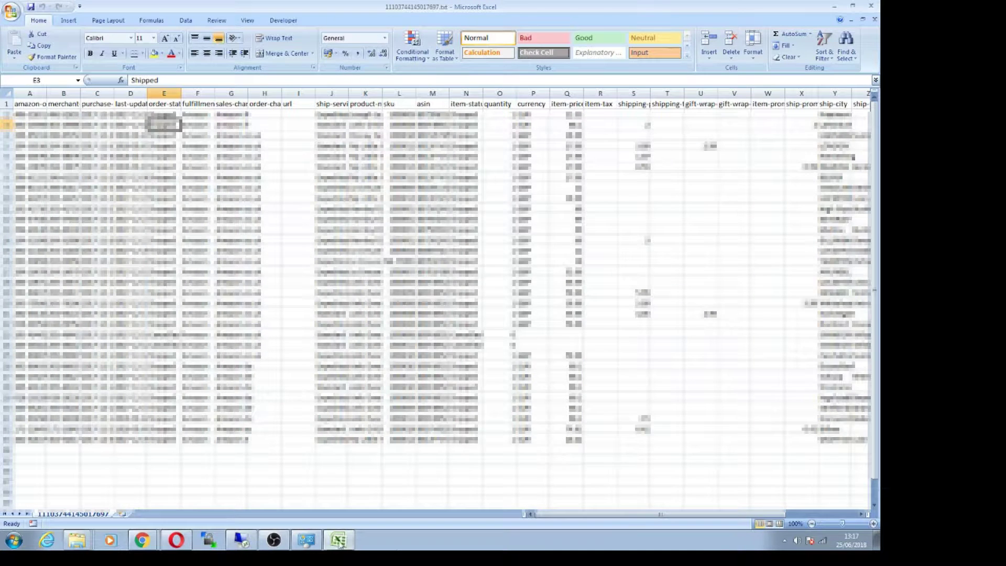
Return to the Downloads folder and open the second report, 11104167510017697.txt, in Excel.
left_click(76, 544)
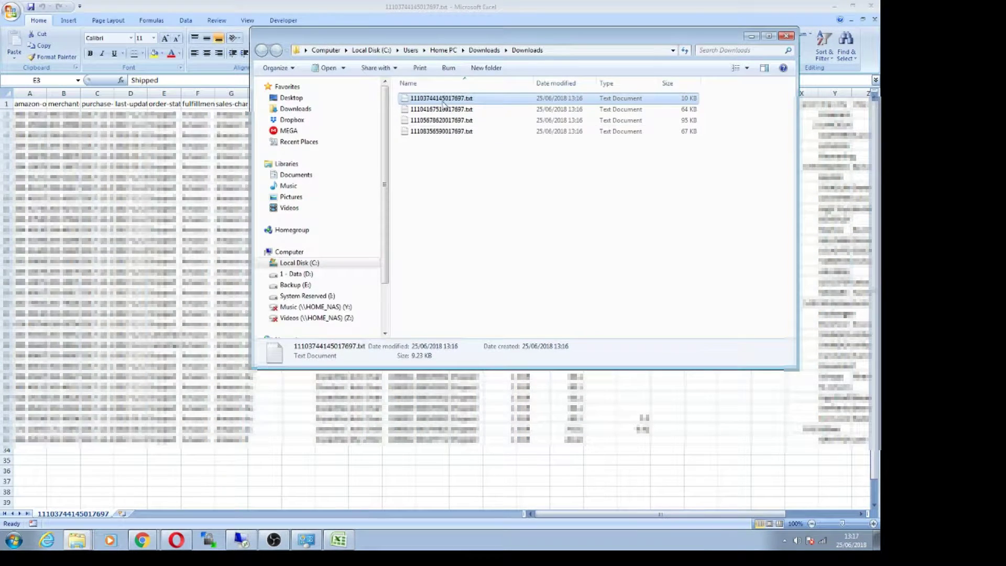
left_click(440, 110)
right_click(440, 111)
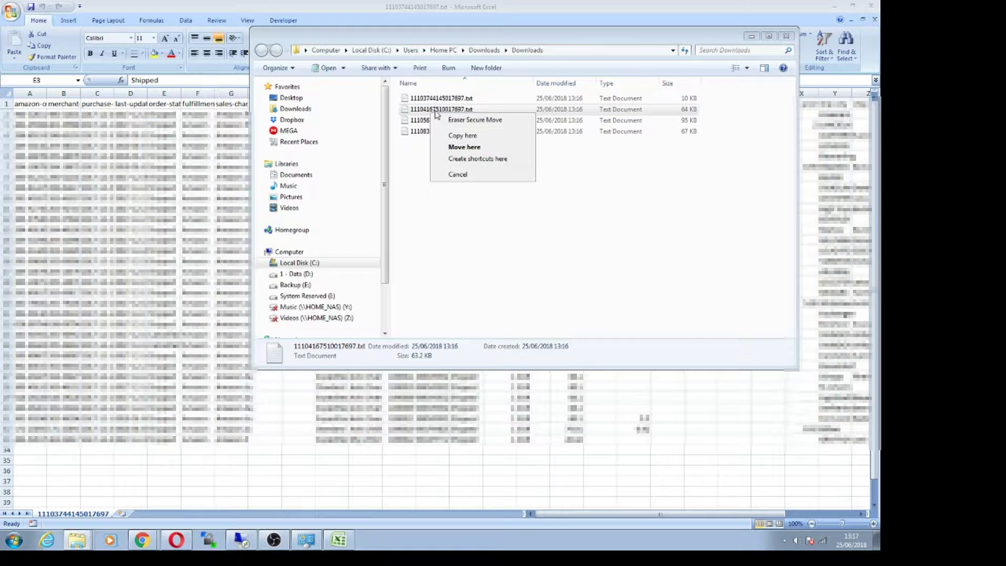
key("Escape")
right_click(436, 110)
mouse_move(466, 198)
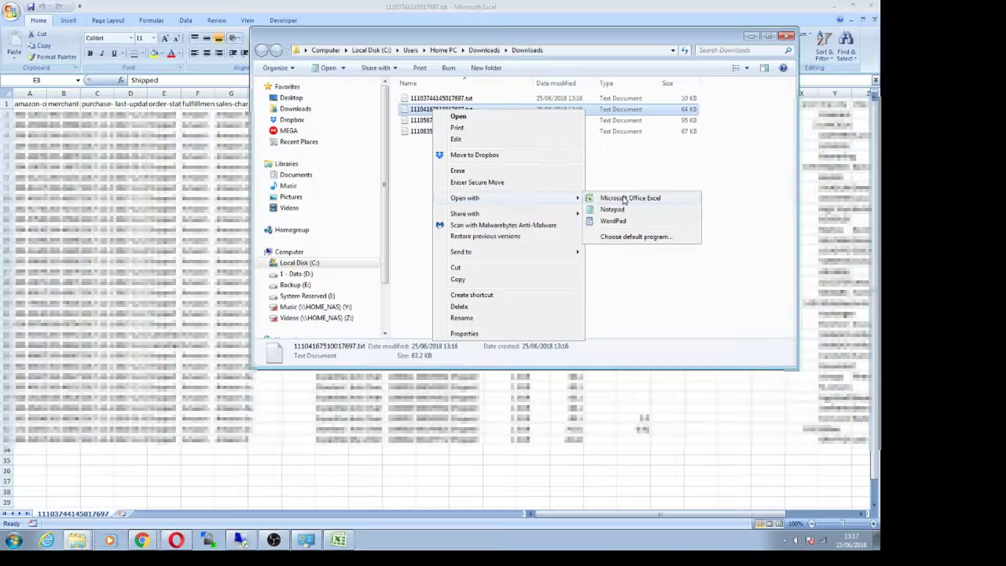
left_click(625, 199)
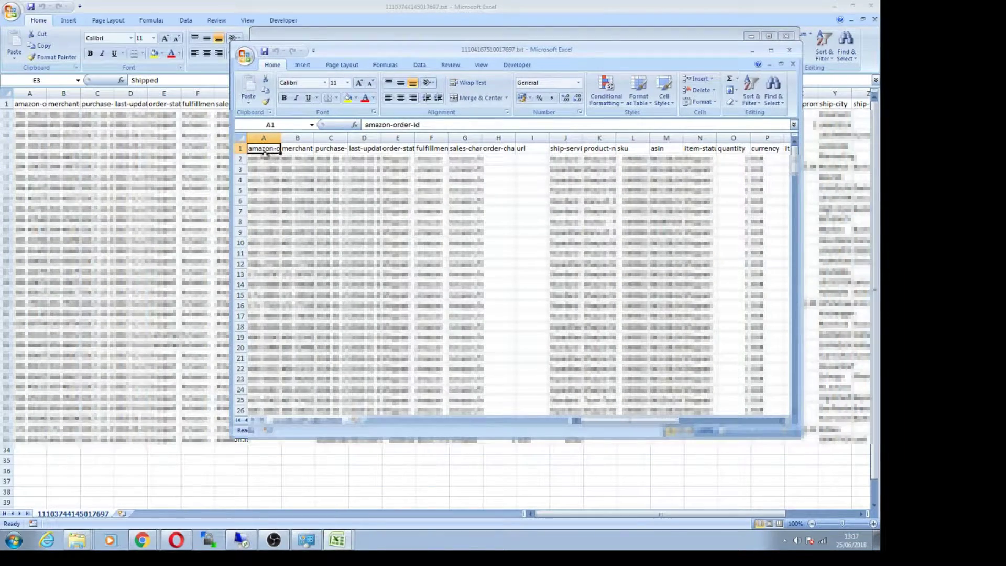
Maximize the second order report's window and copy all its data rows below the header, from row 2 to row 230.
left_click(264, 159)
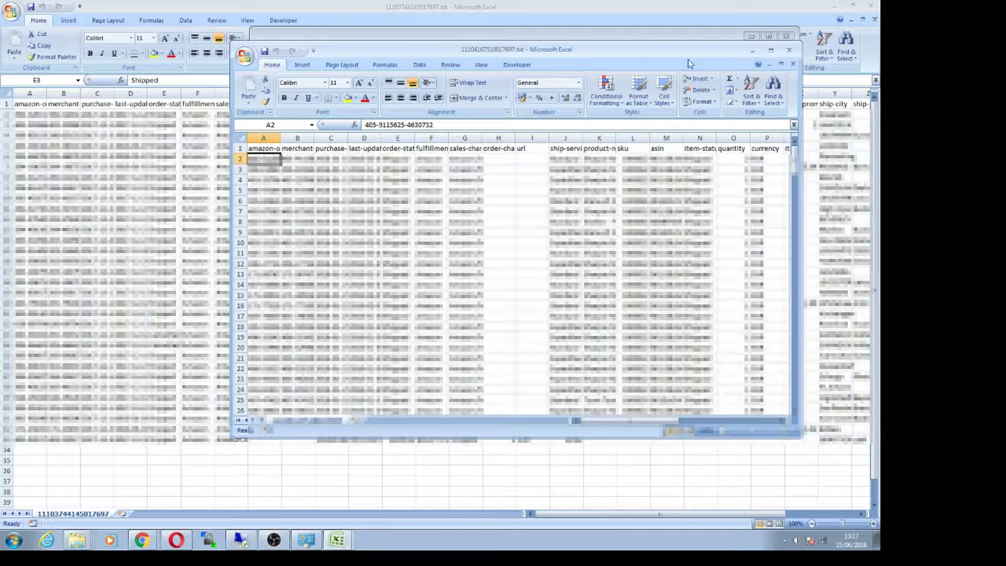
left_click(771, 51)
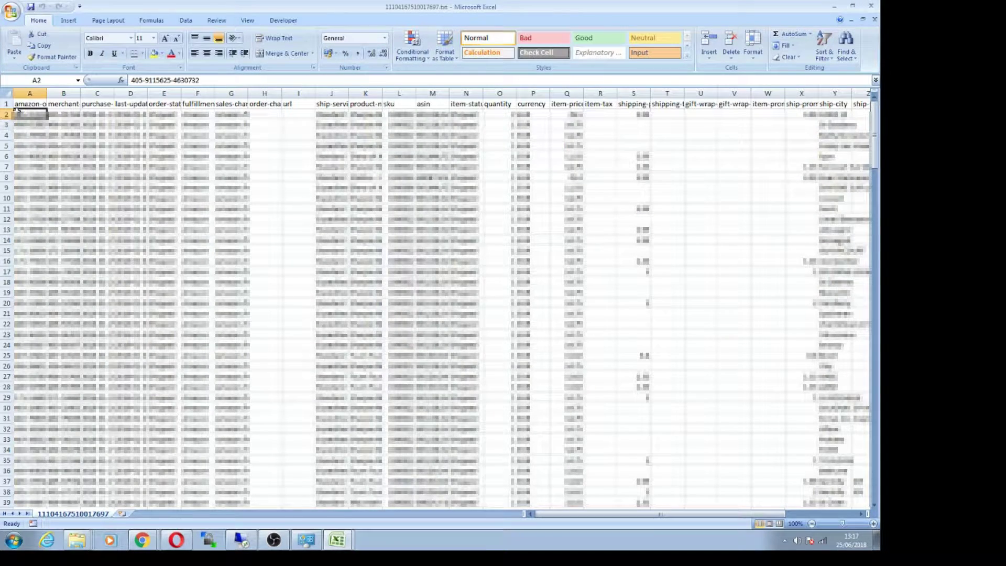
left_click_drag(32, 113, 789, 483)
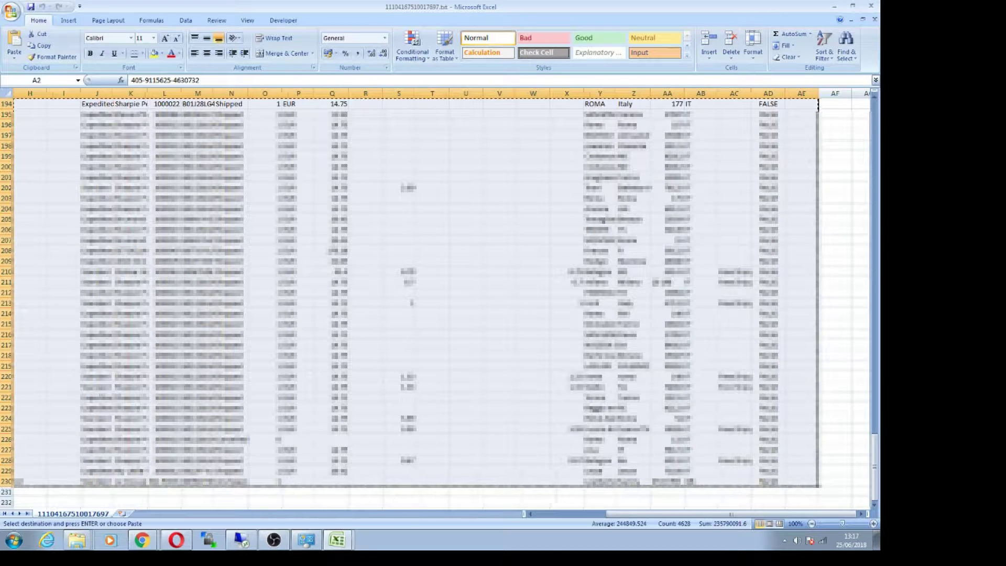
Paste the copied orders into 11103744145017697.txt starting at cell A34, and close the second report without keeping the clipboard data.
left_click(344, 538)
left_click(341, 507)
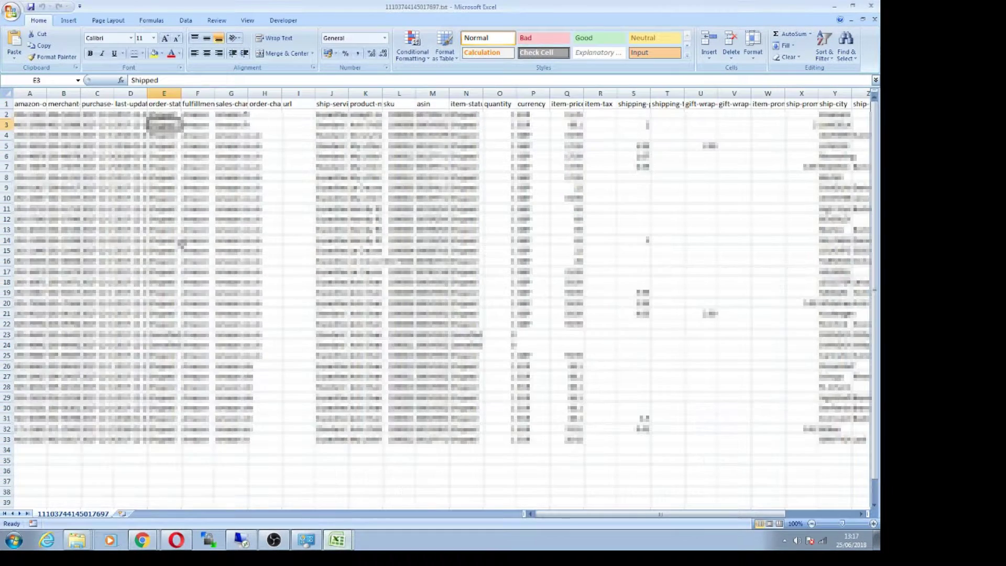
left_click(32, 451)
key("ctrl+v")
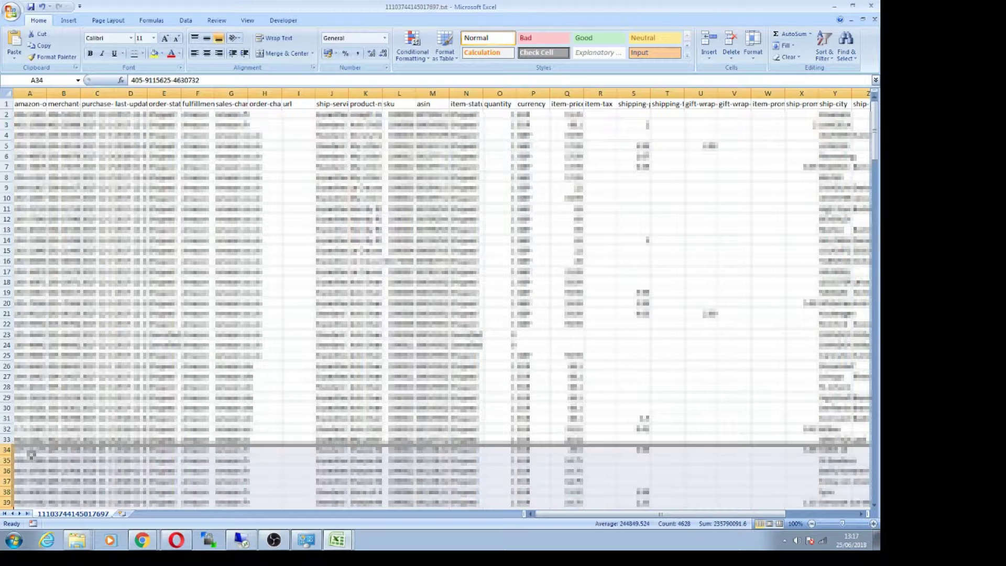
left_click(337, 539)
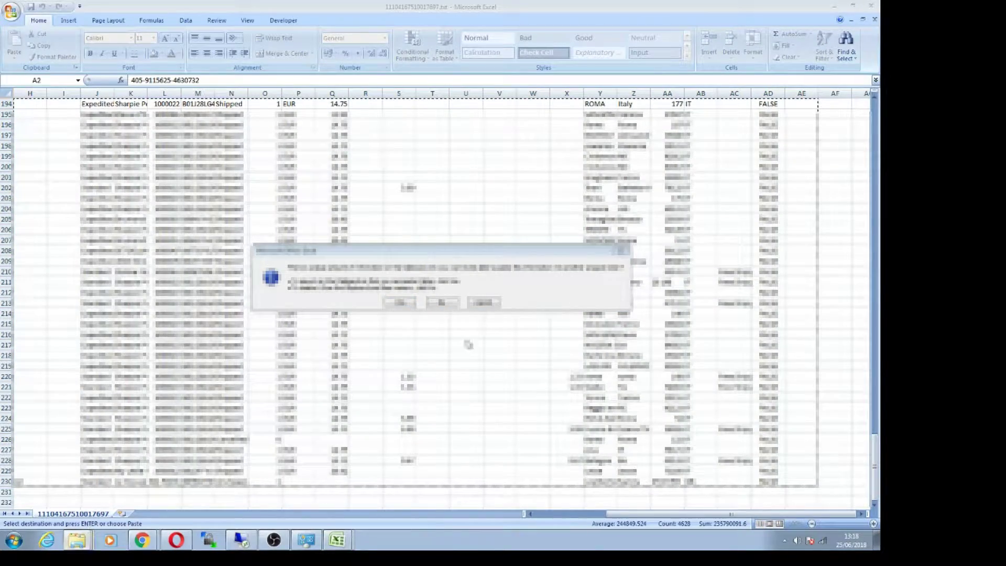
left_click(439, 299)
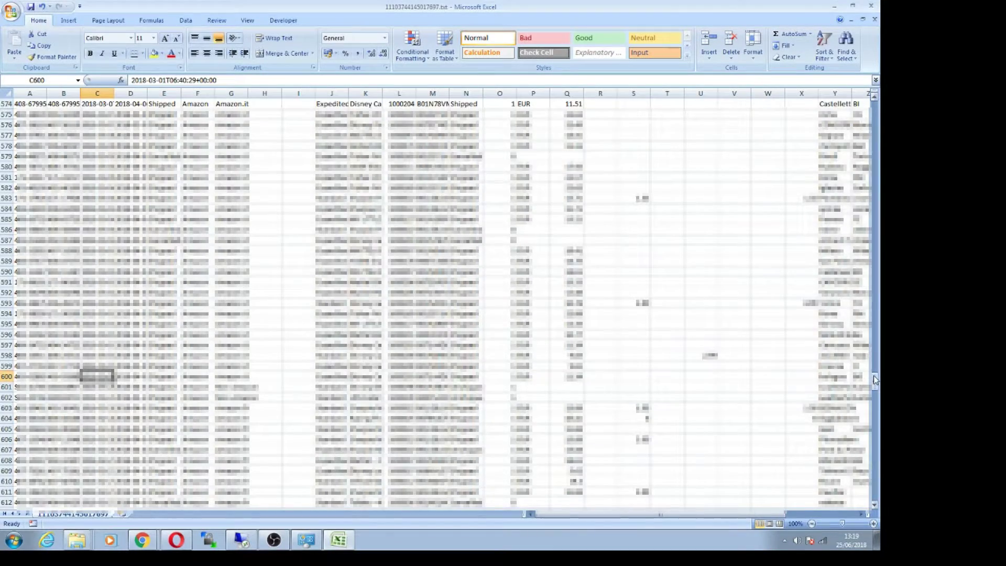
Examine the combined order list down to its last row and the values in the quantity column.
left_click_drag(873, 379, 873, 507)
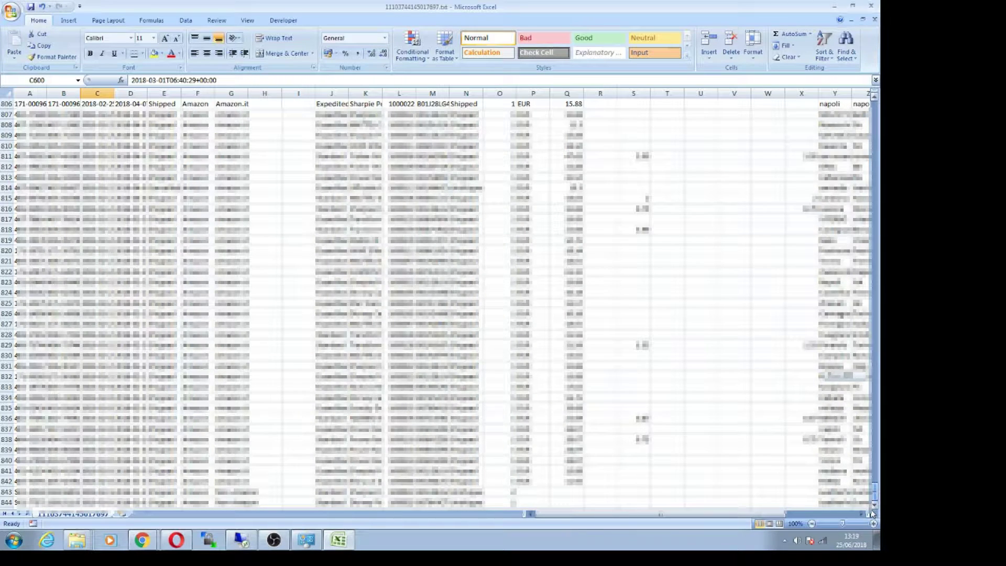
scroll(516, 375, "down", 3)
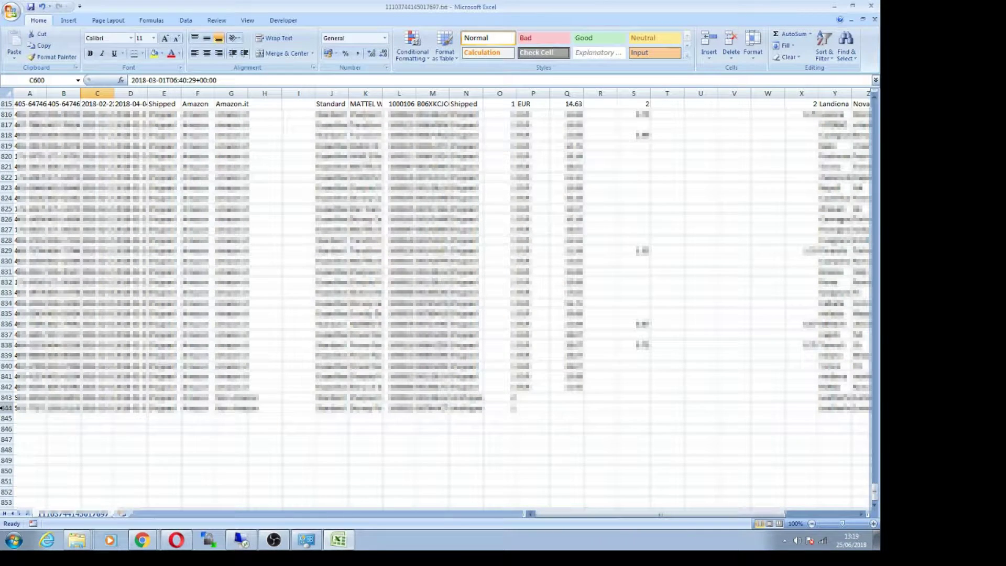
left_click(4, 407)
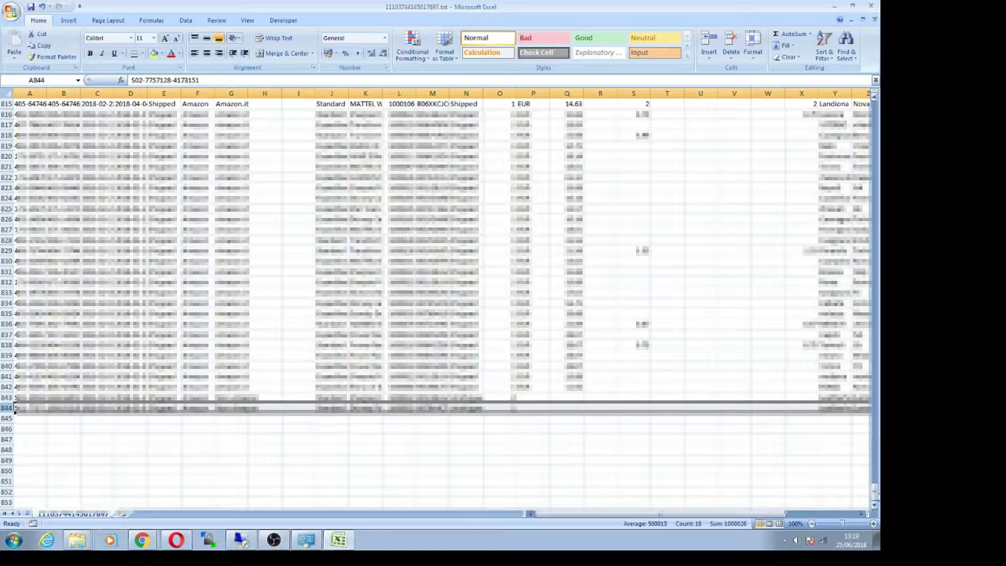
left_click_drag(875, 496, 864, 104)
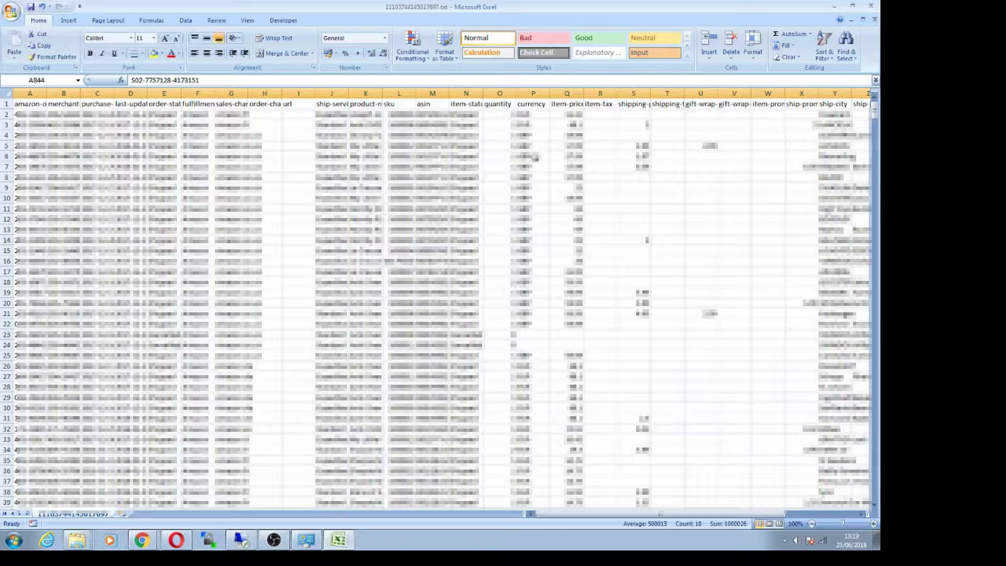
left_click_drag(500, 219, 516, 293)
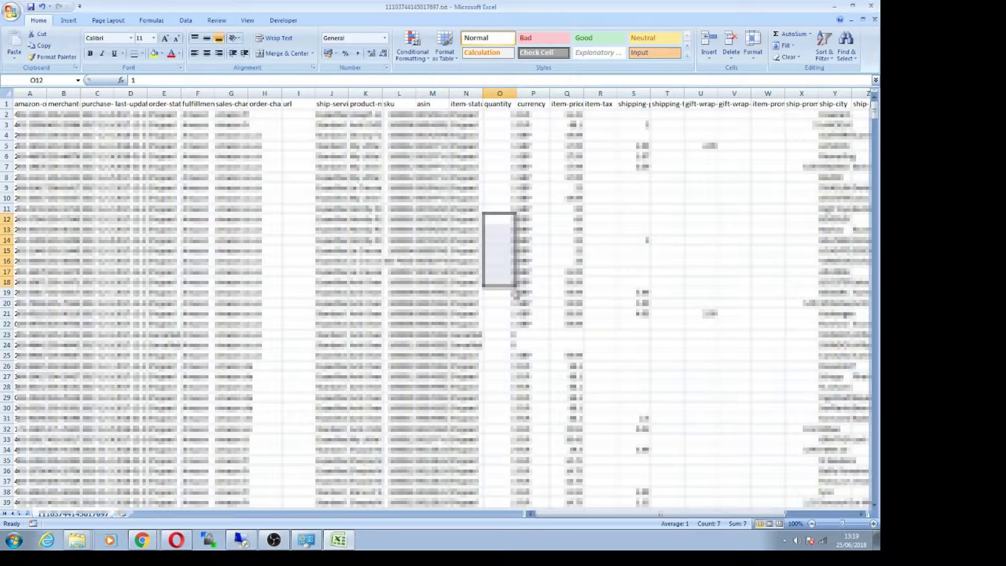
left_click(504, 450)
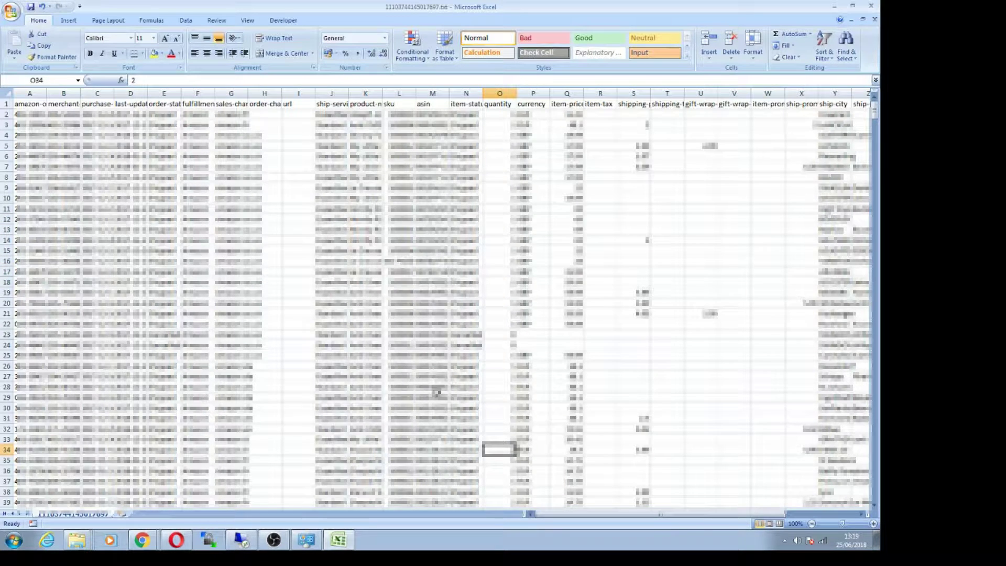
left_click_drag(488, 335, 499, 343)
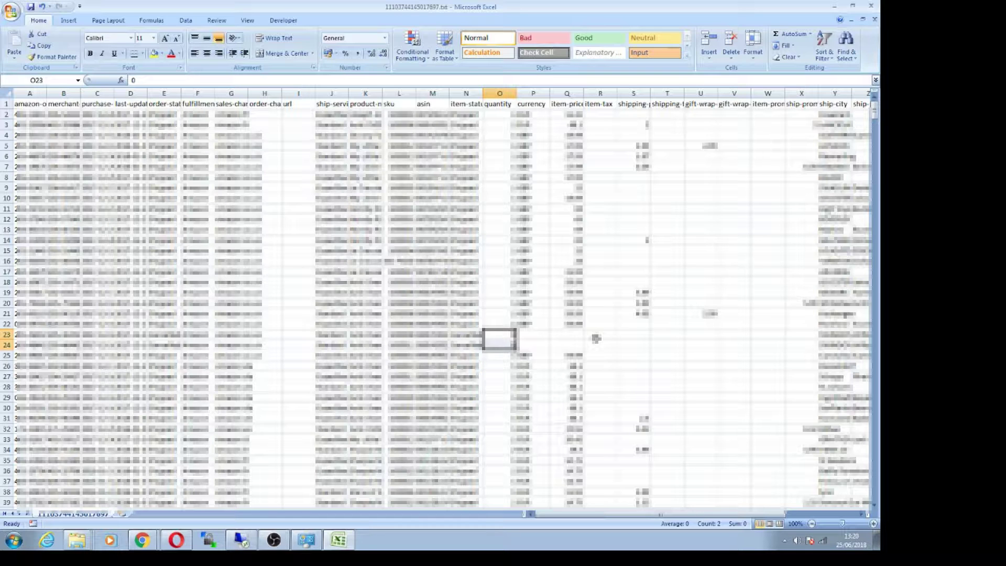
Turn on filtering for the header row and filter the quantity column to show only orders with quantity 0.
left_click(160, 197)
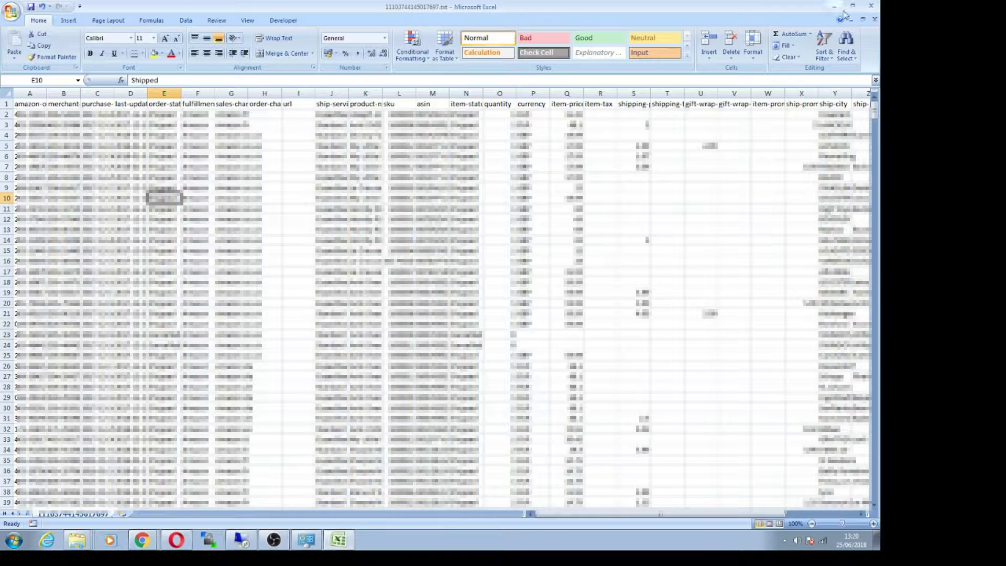
left_click(824, 47)
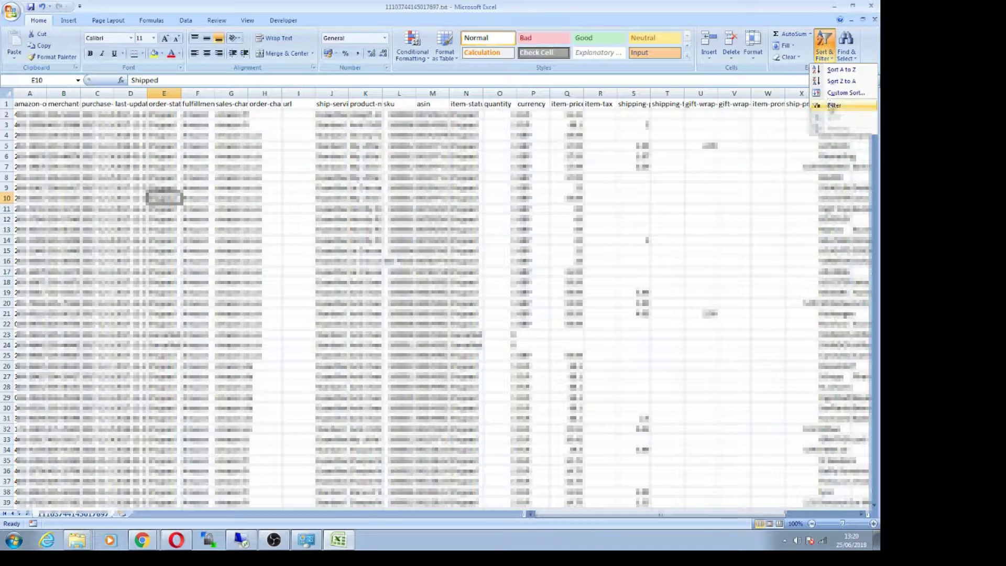
left_click(832, 108)
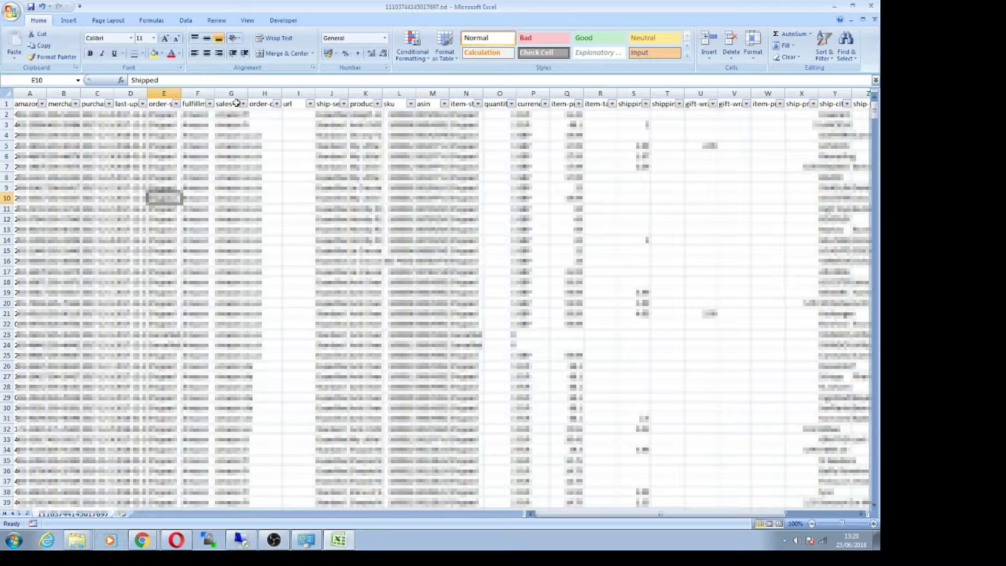
left_click(244, 104)
left_click(244, 104)
left_click(512, 104)
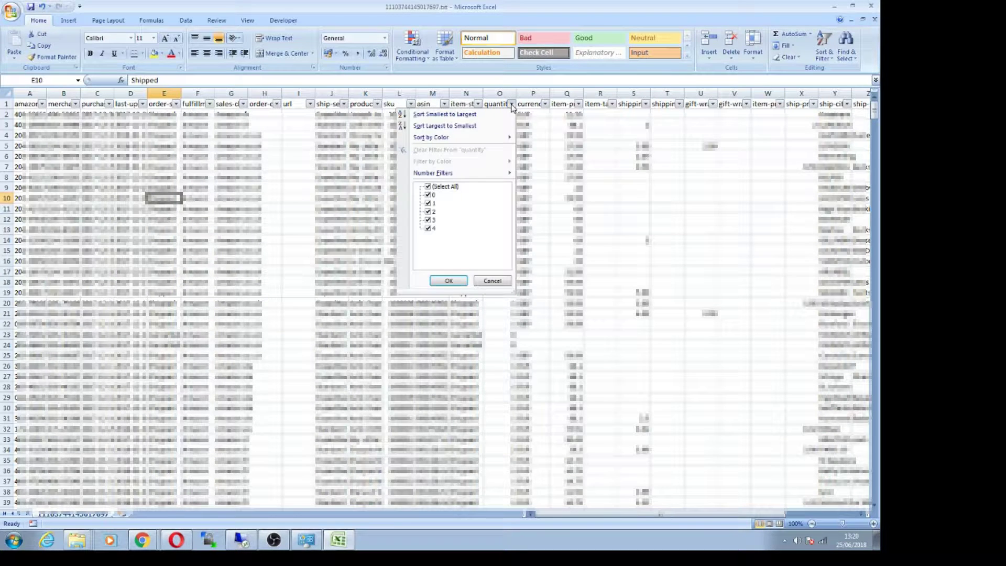
left_click(428, 186)
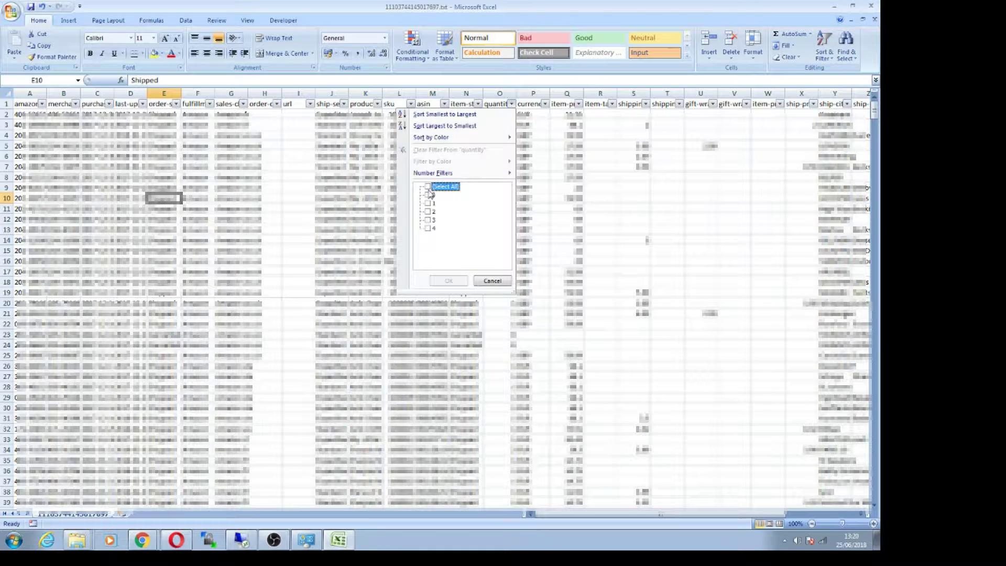
left_click(428, 195)
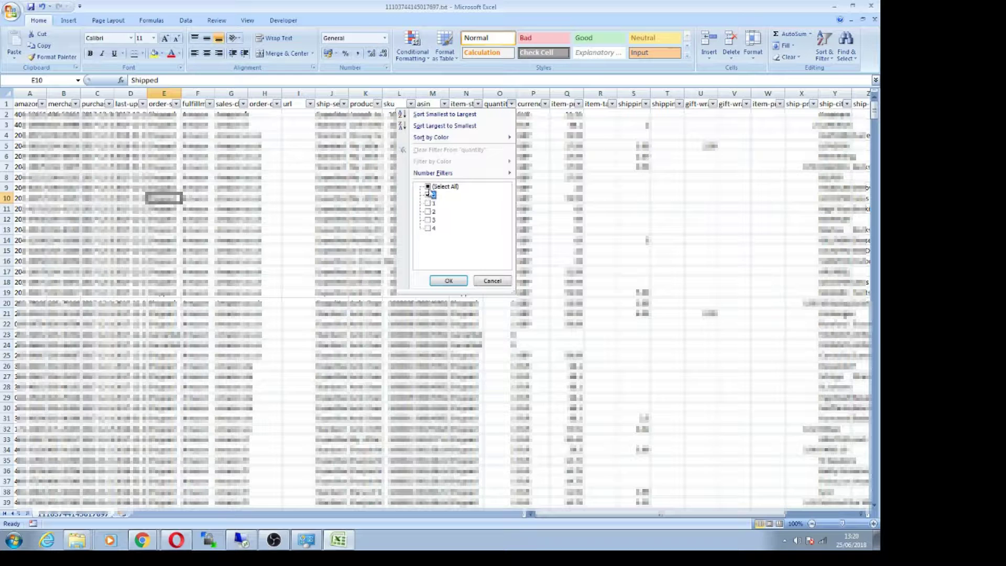
left_click(449, 280)
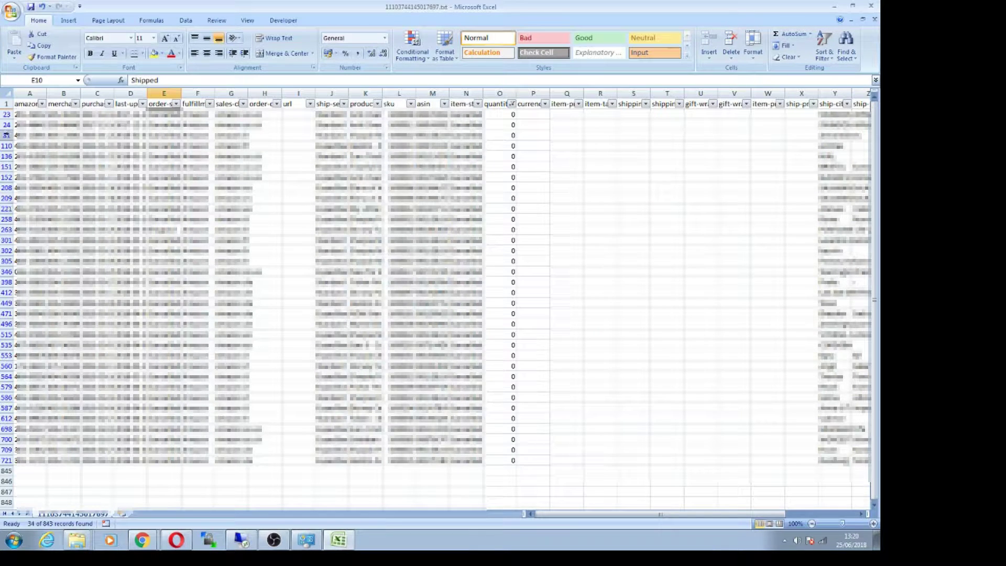
Delete all the filtered zero-quantity rows and reset the quantity filter to show all the remaining orders.
left_click_drag(7, 115, 10, 459)
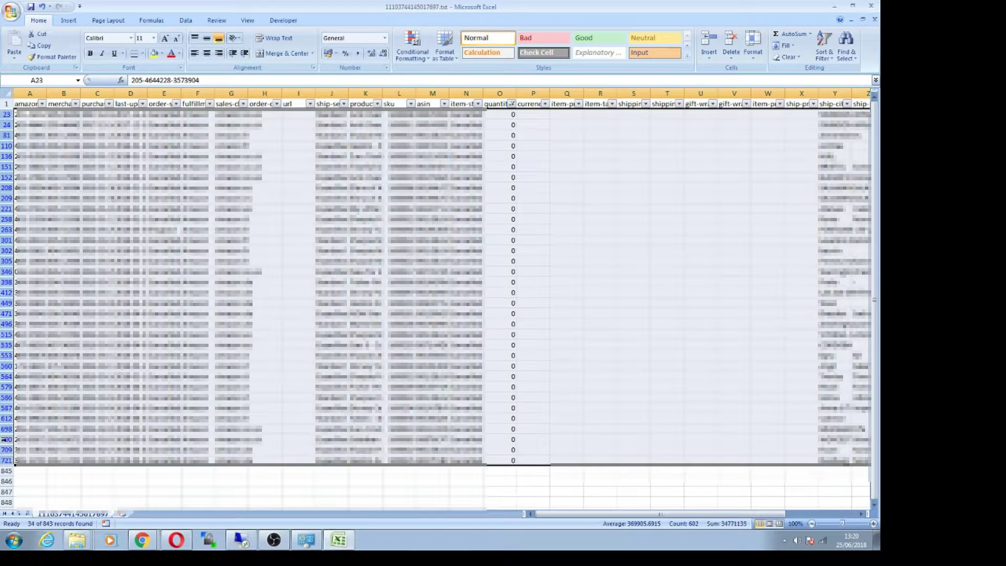
right_click(5, 439)
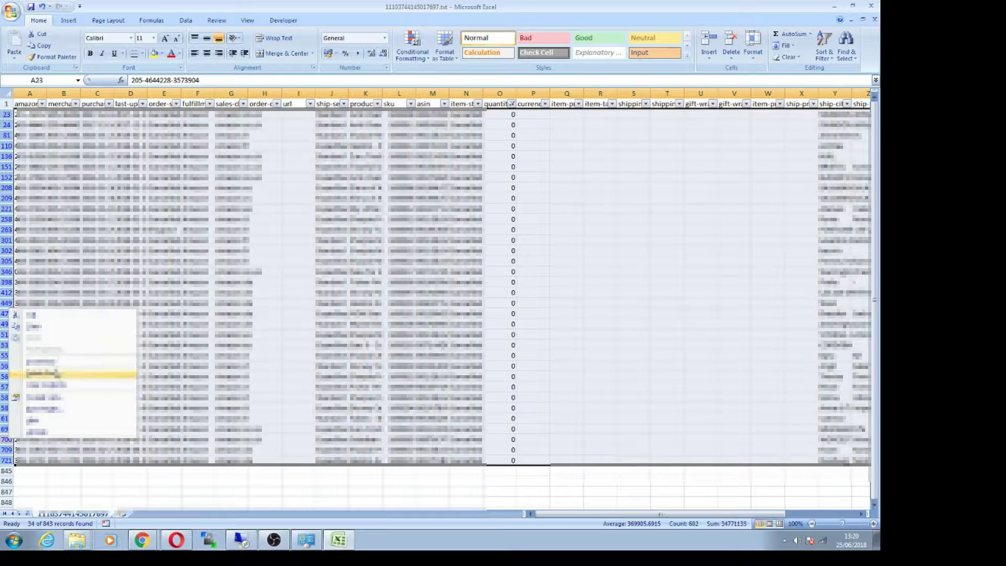
left_click(57, 373)
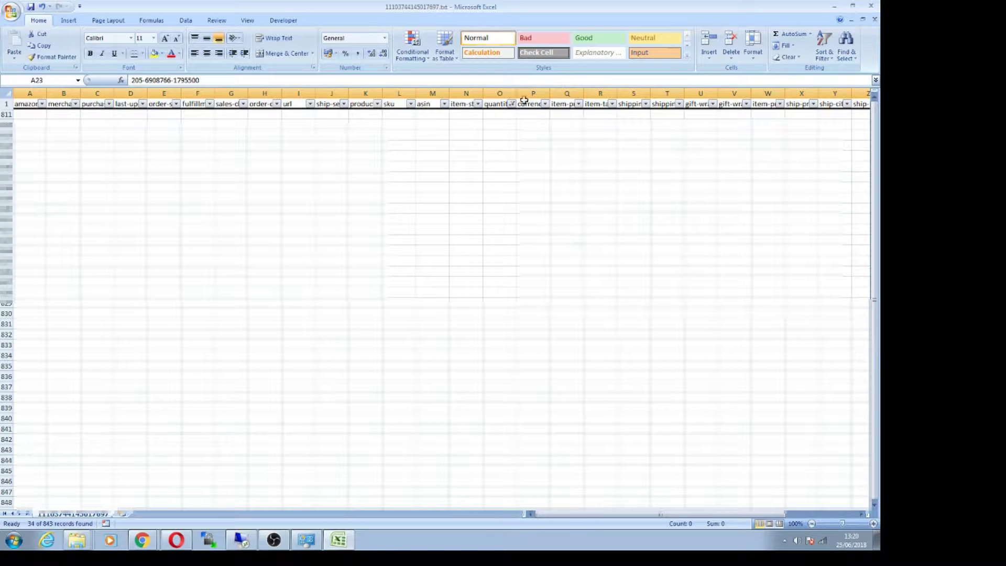
left_click(512, 104)
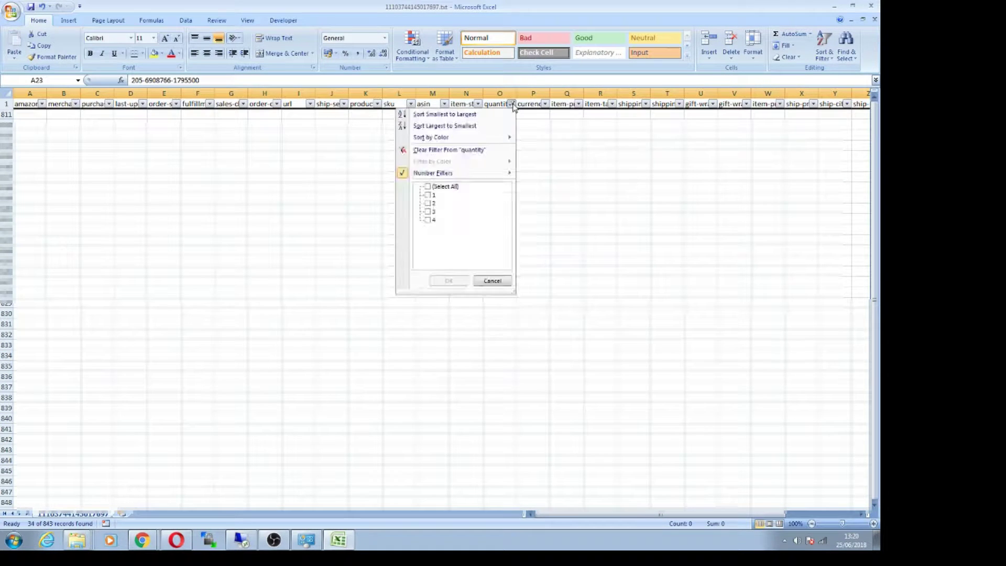
left_click(428, 187)
left_click(449, 280)
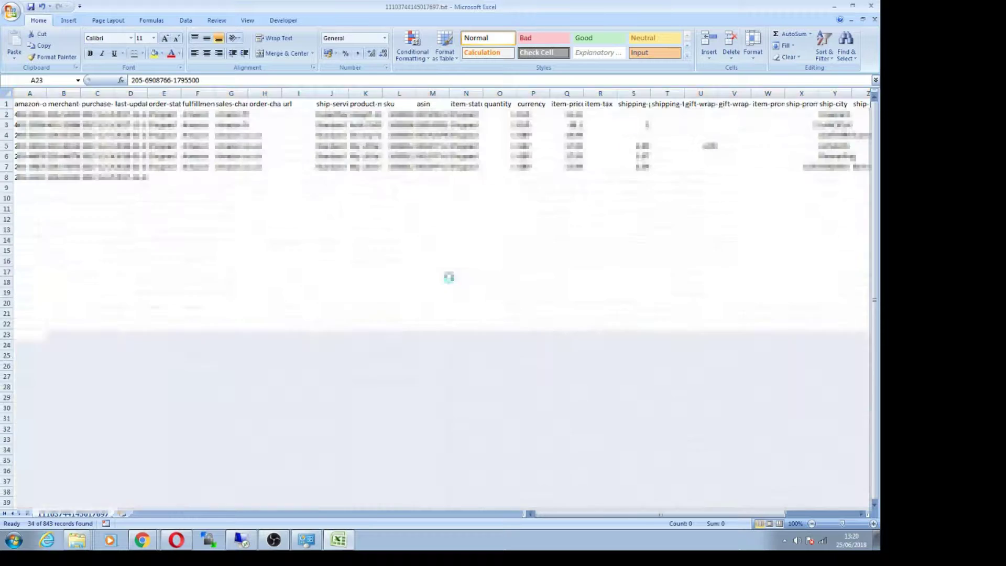
left_click(613, 261)
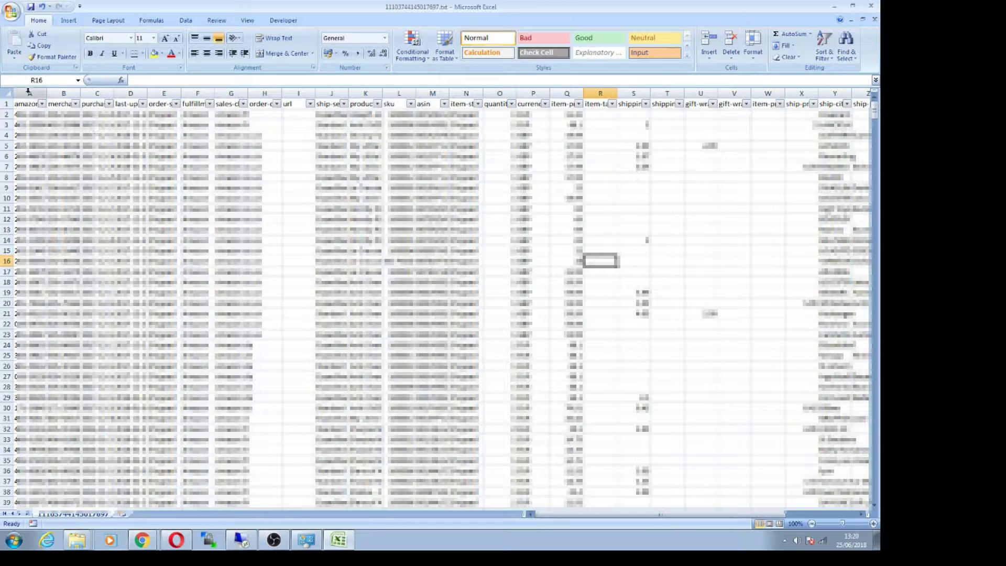
Delete columns A and B, which hold the Amazon and merchant order IDs.
left_click_drag(30, 92, 51, 91)
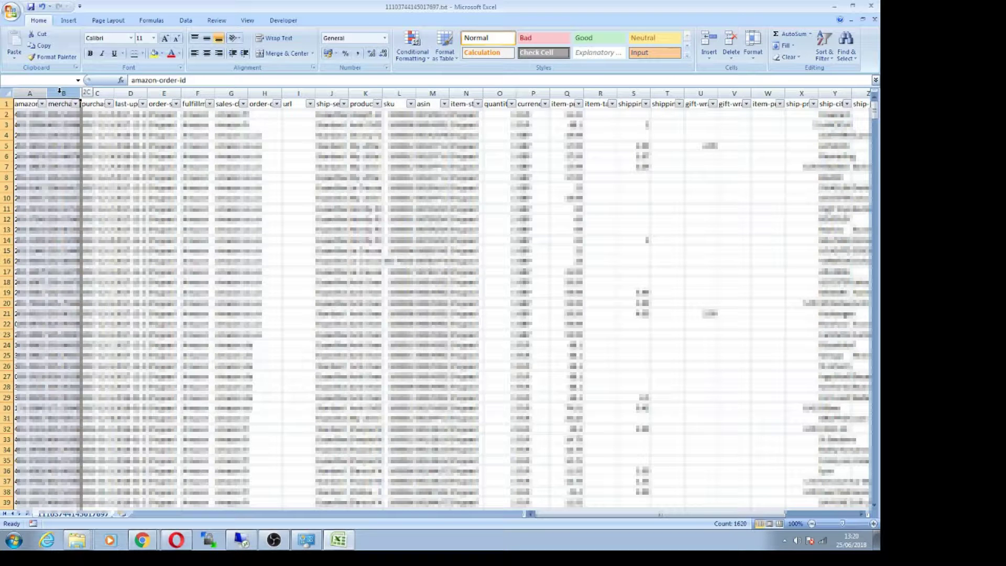
right_click(64, 94)
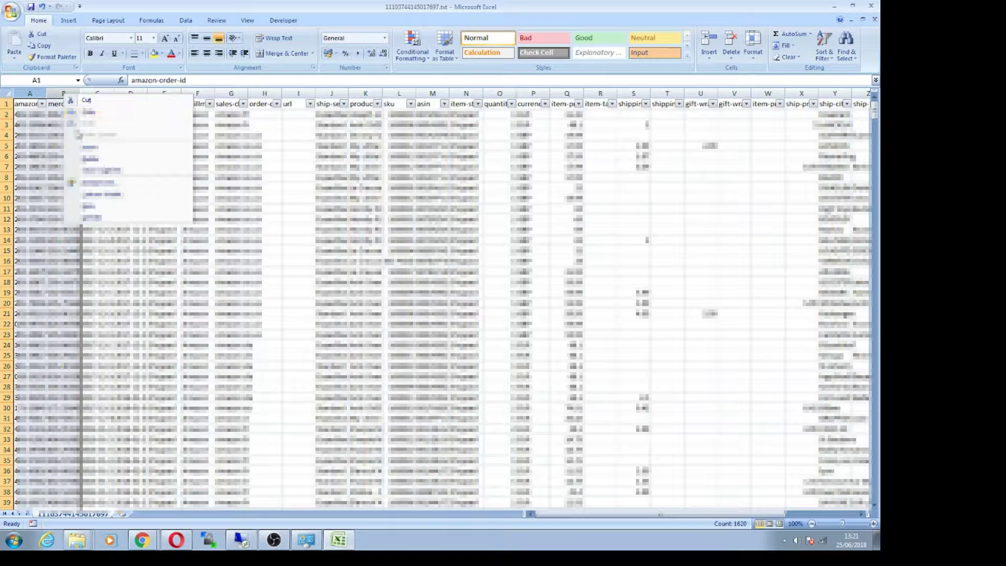
left_click(95, 159)
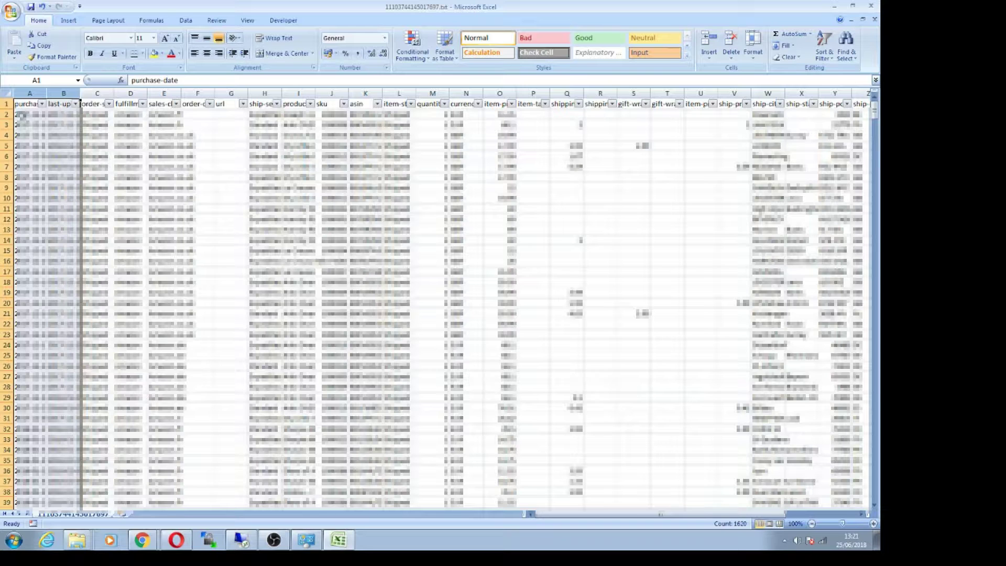
Delete columns B through H, from last-updated-date to the ship-service column, keeping purchase-date in column A.
left_click(31, 93)
left_click(65, 92)
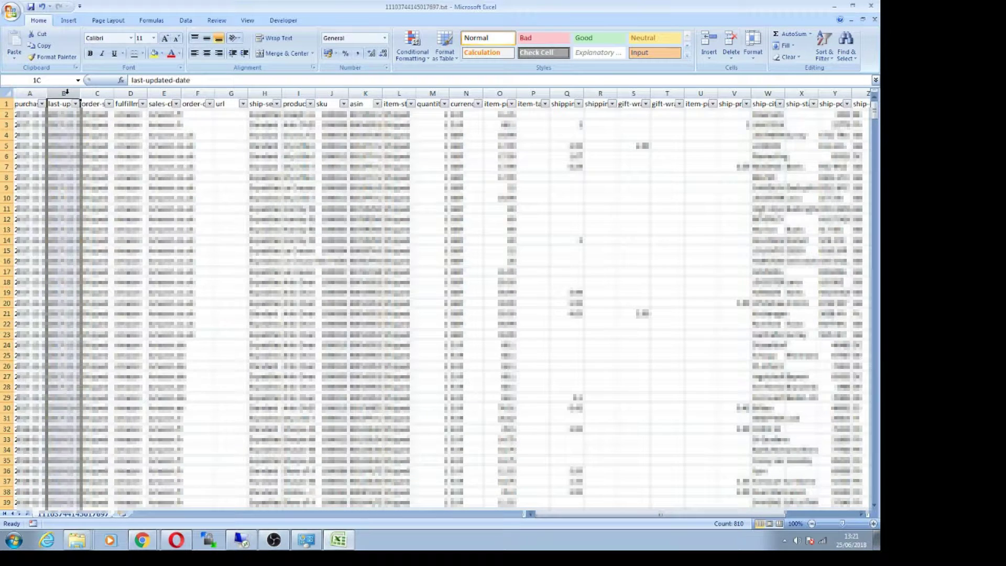
left_click_drag(66, 92, 152, 99)
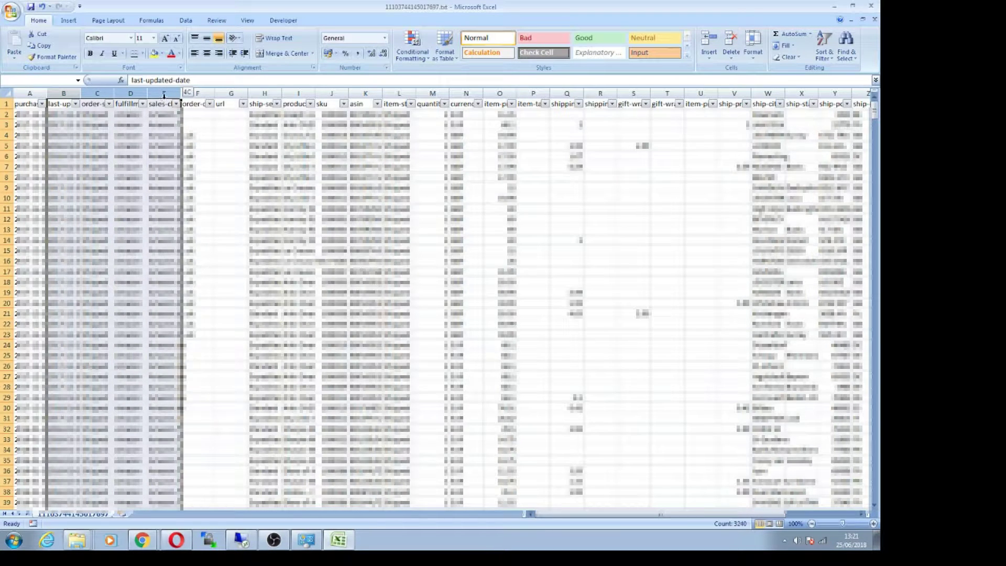
left_click_drag(166, 94, 264, 93)
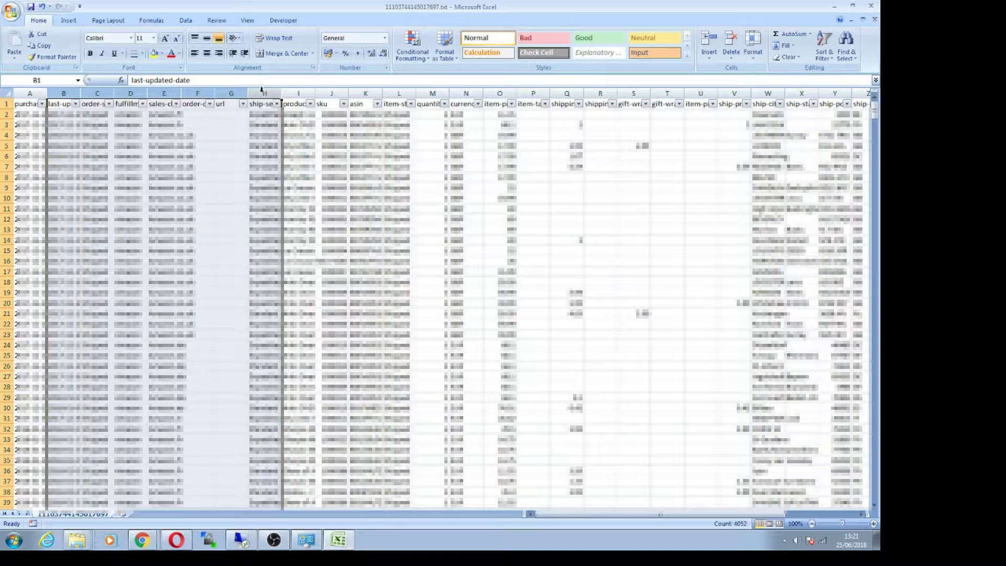
right_click(262, 92)
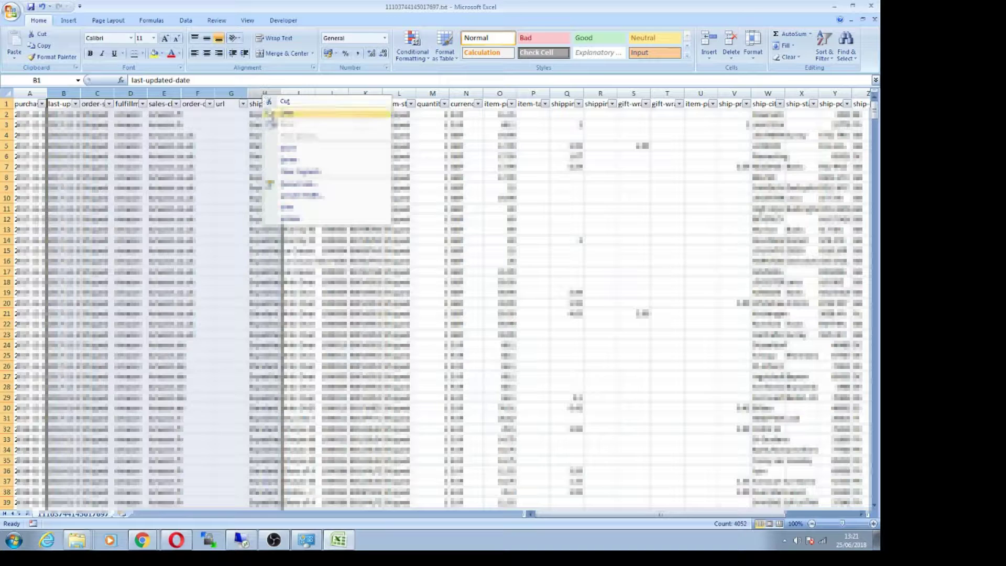
left_click(287, 160)
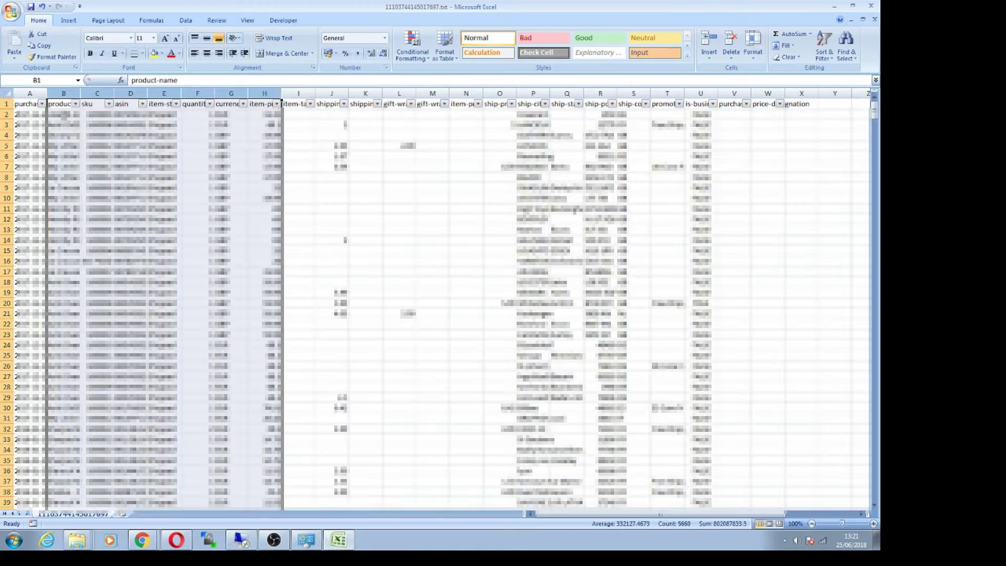
Delete columns C through E, which hold the sku, asin and item-status data.
left_click(100, 93)
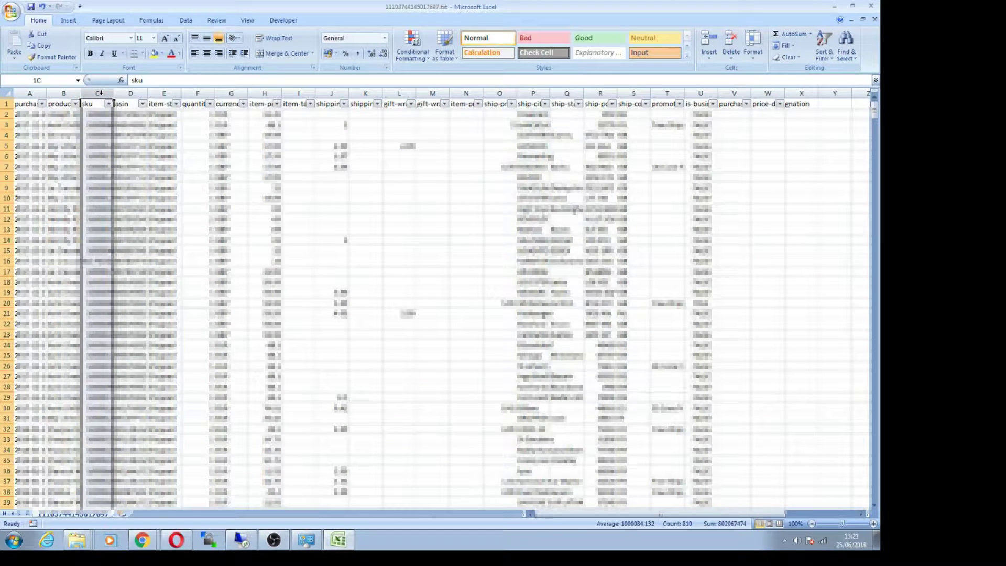
left_click_drag(100, 93, 175, 95)
right_click(175, 94)
left_click(195, 159)
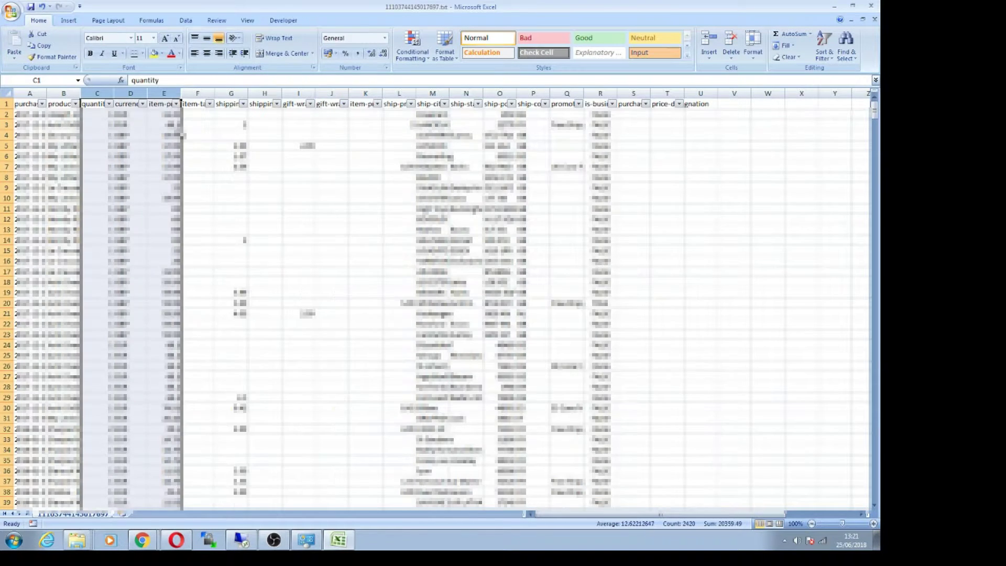
Delete columns F through L, from item-tax to the ship-promotion column, keeping quantity, currency and item-price.
left_click(134, 92)
left_click(126, 156)
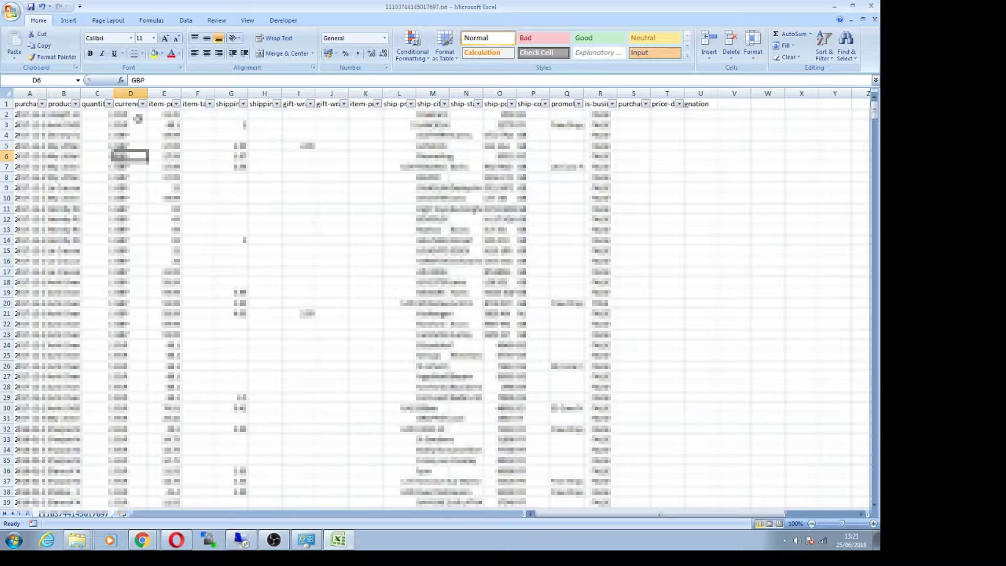
left_click(164, 93)
left_click(201, 92)
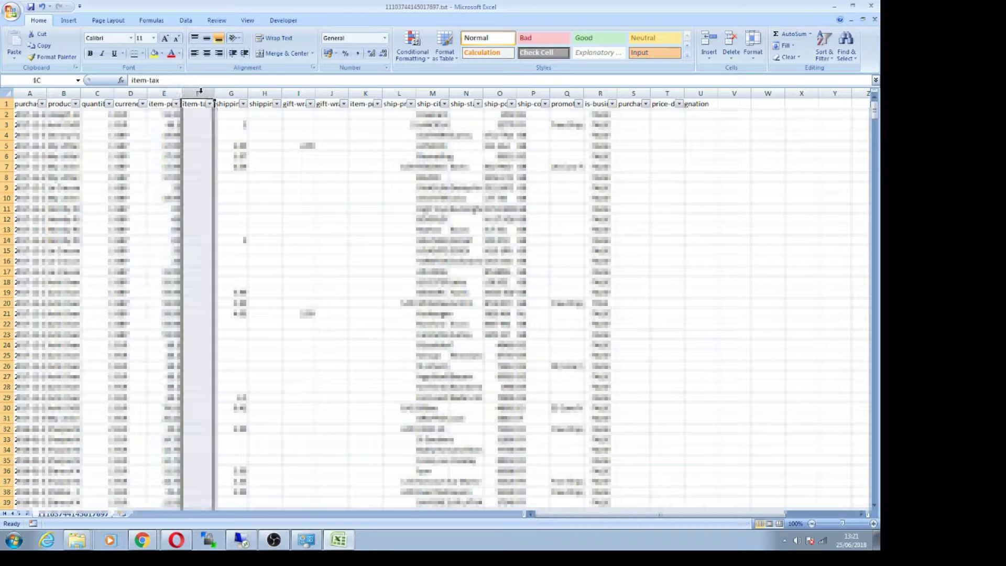
left_click_drag(201, 92, 398, 94)
right_click(398, 93)
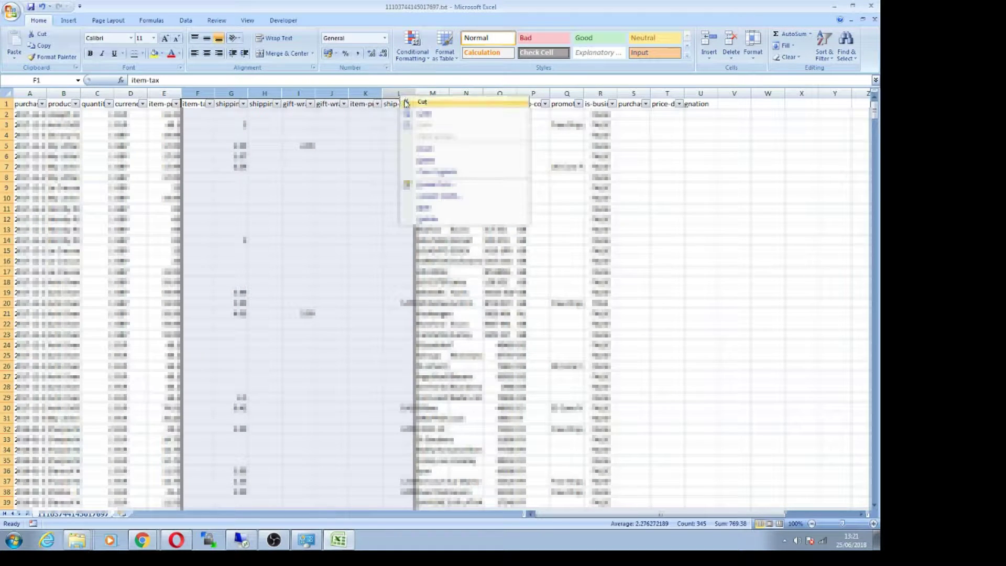
left_click(423, 160)
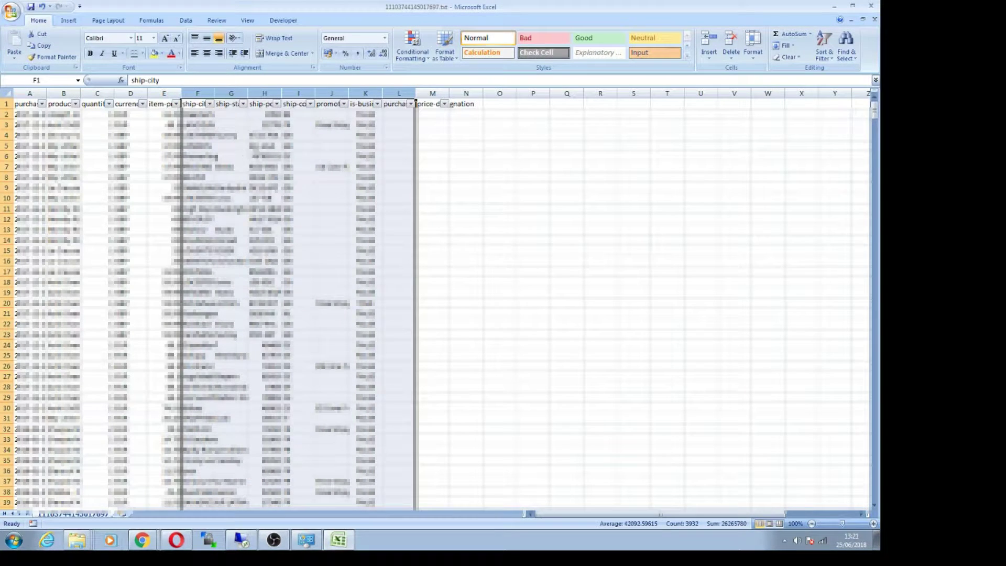
Delete columns J through N, from promotion-ids to price-designation, keeping the ship-city, ship-state, ship-postal-code and ship-country columns.
left_click(235, 93)
left_click(264, 92)
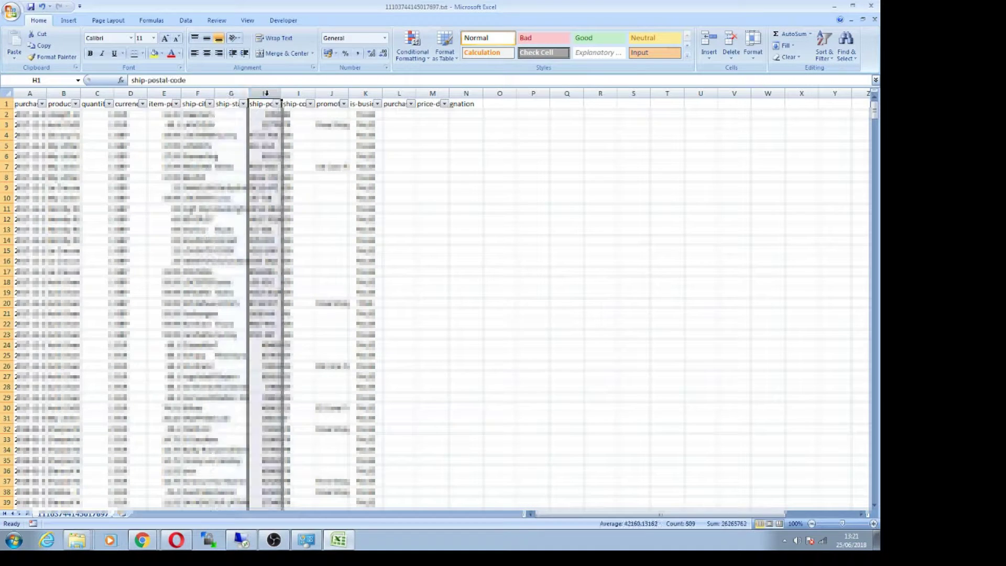
left_click(297, 93)
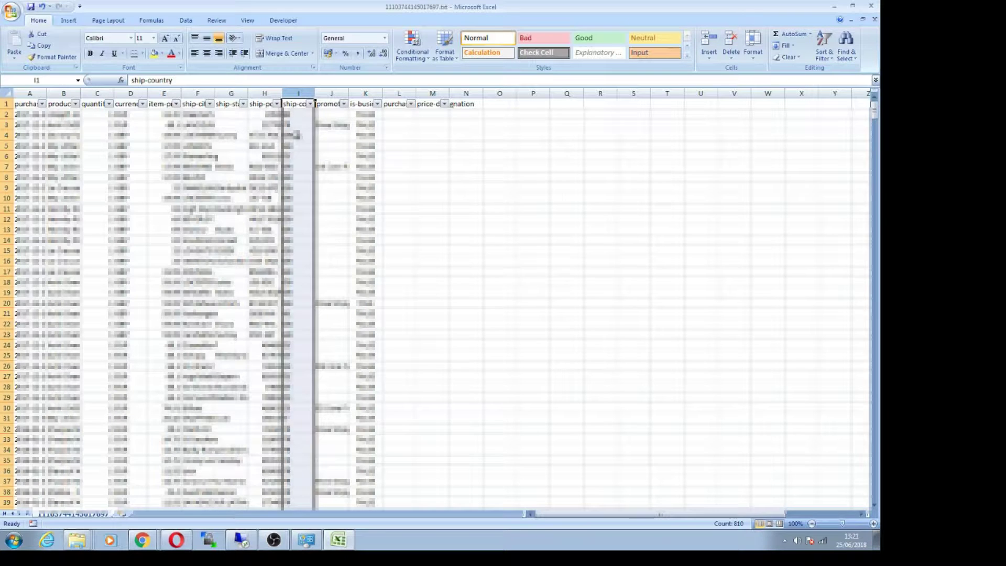
left_click_drag(332, 92, 466, 93)
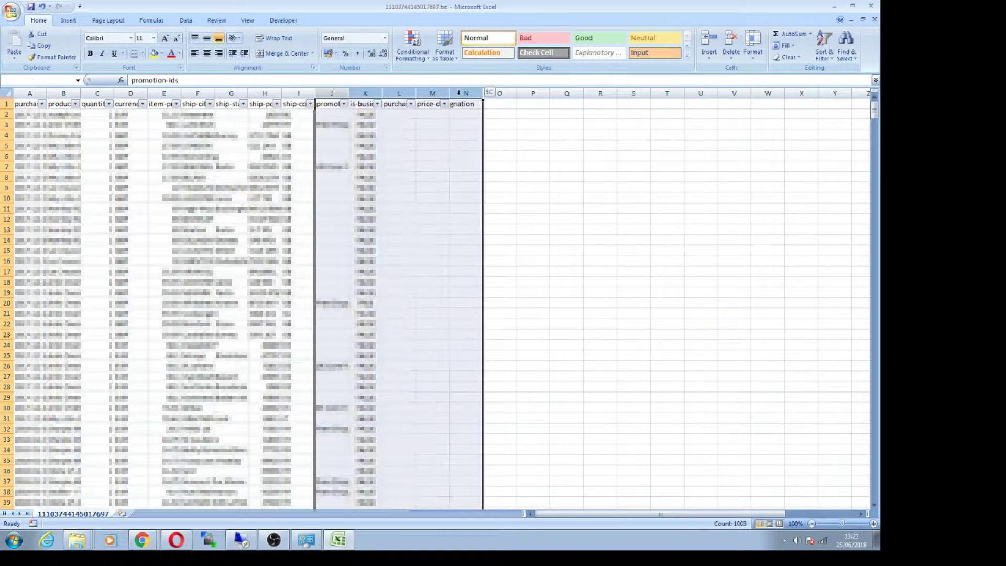
right_click(466, 94)
left_click(494, 159)
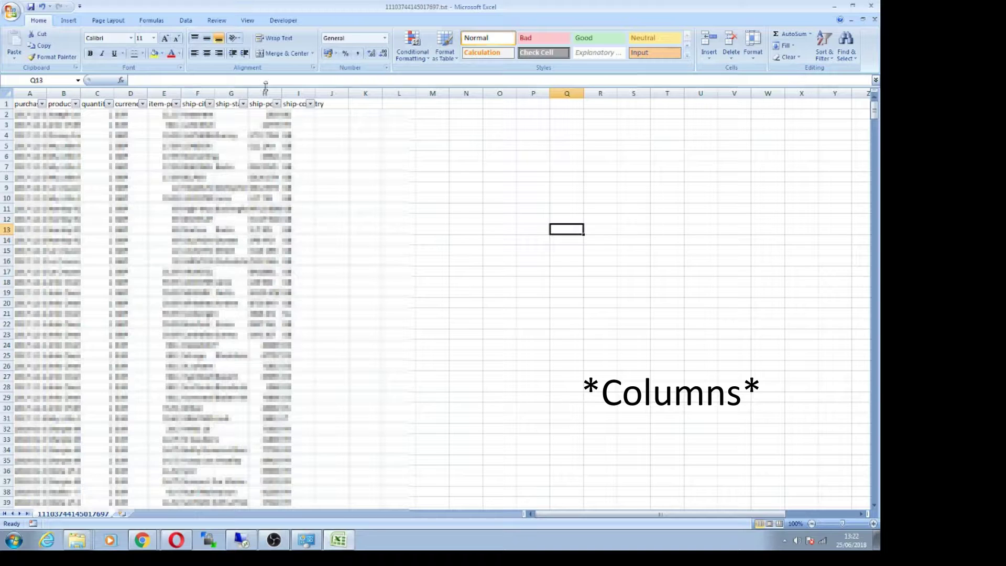
left_click(338, 158)
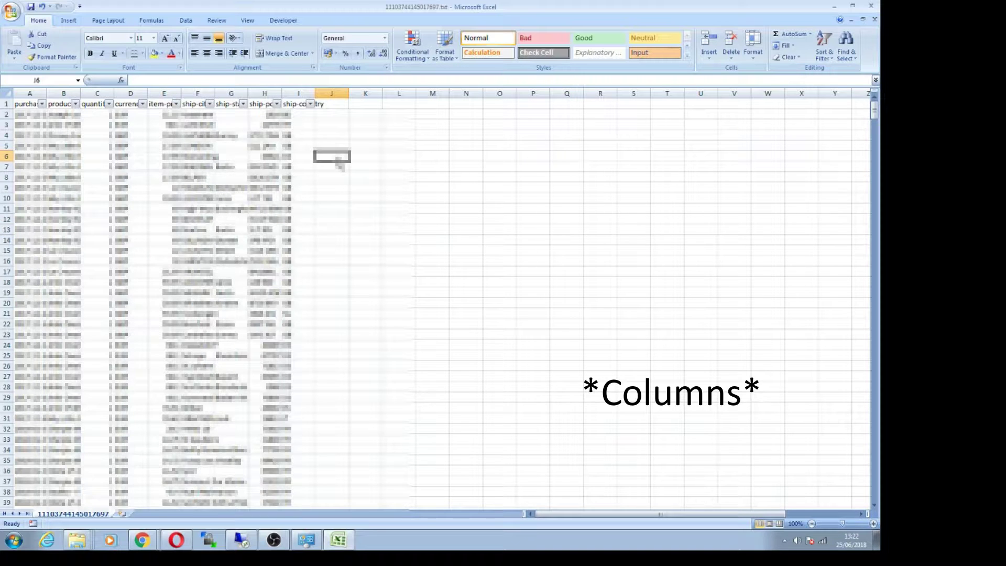
left_click(300, 135)
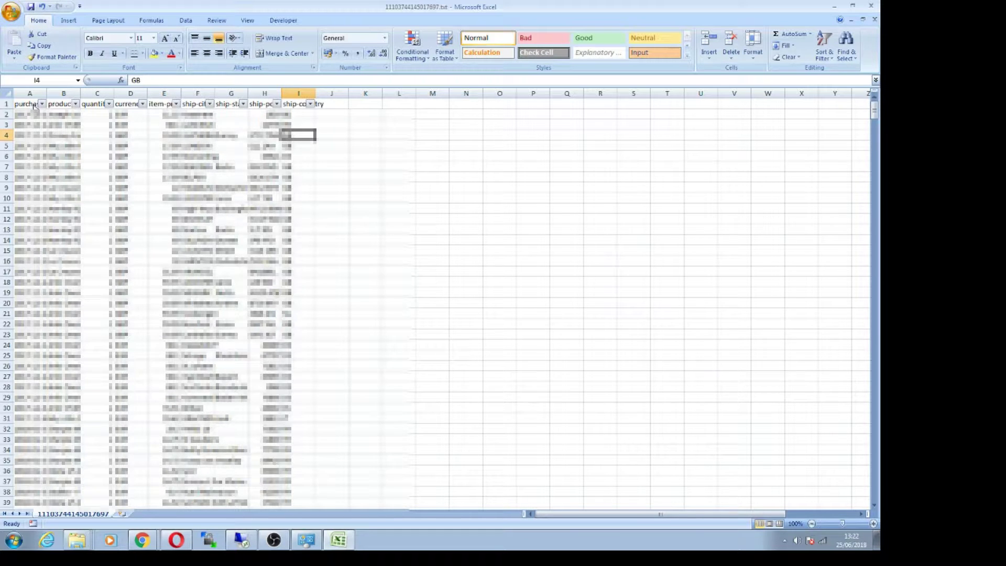
Save the cleaned sheet as an Excel workbook named Map Data.xlsx in the Downloads folder and close Excel.
key("F12")
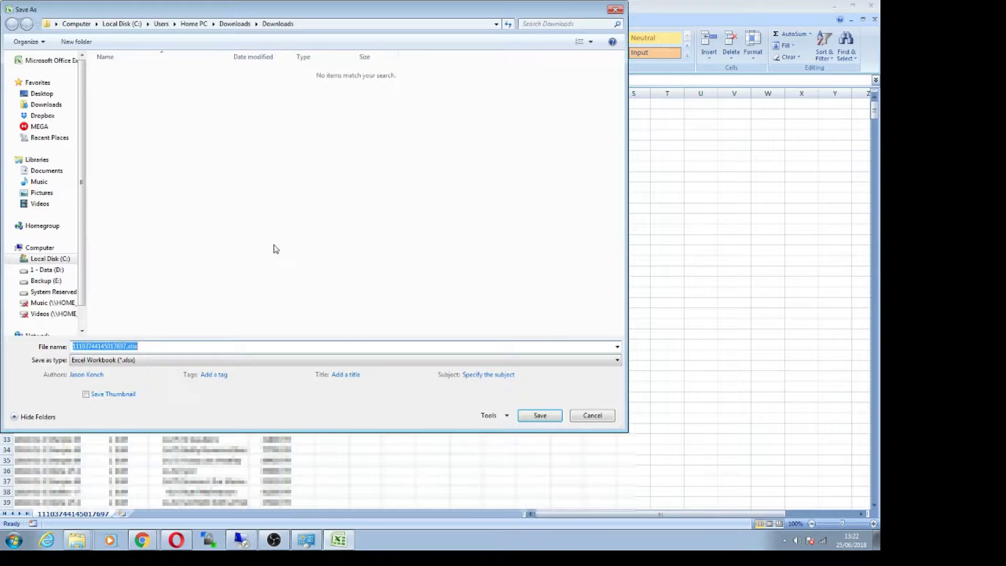
left_click_drag(126, 346, 40, 338)
type("Map Data")
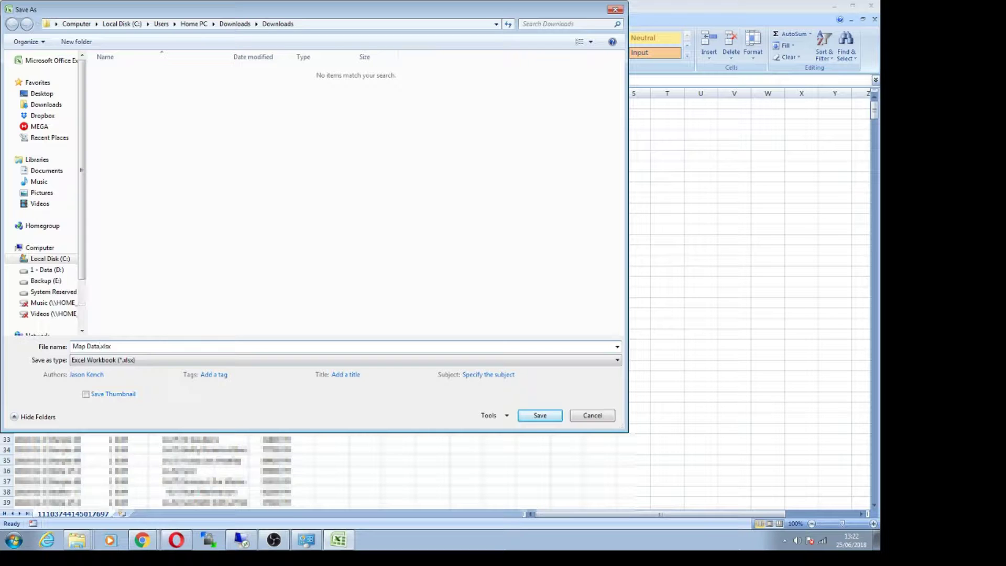
left_click(544, 412)
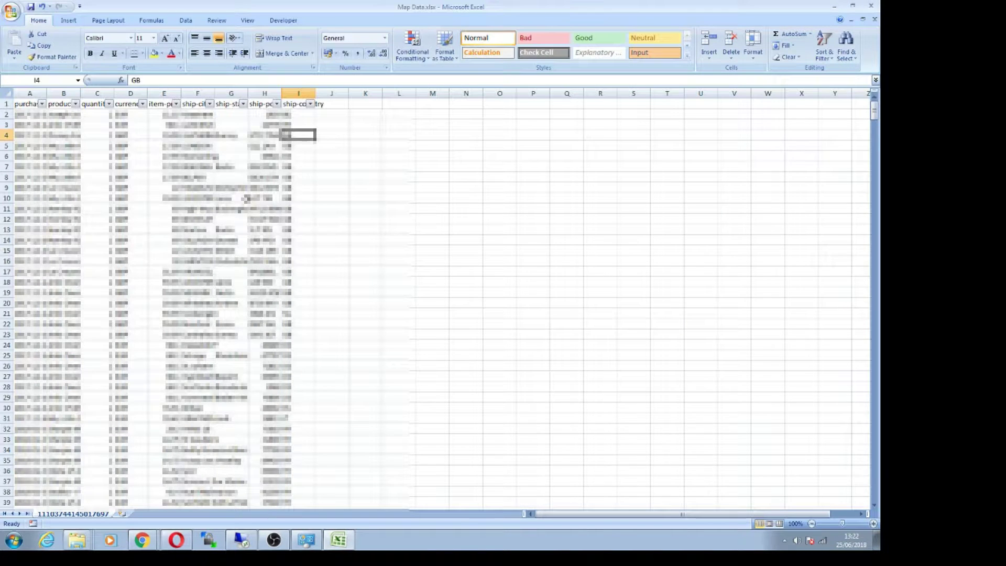
left_click(343, 237)
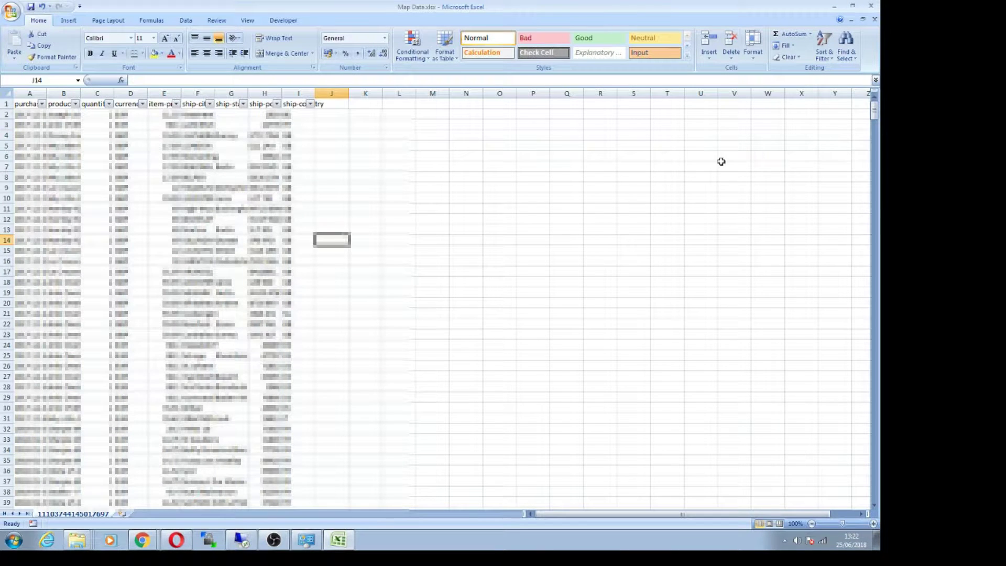
left_click(871, 6)
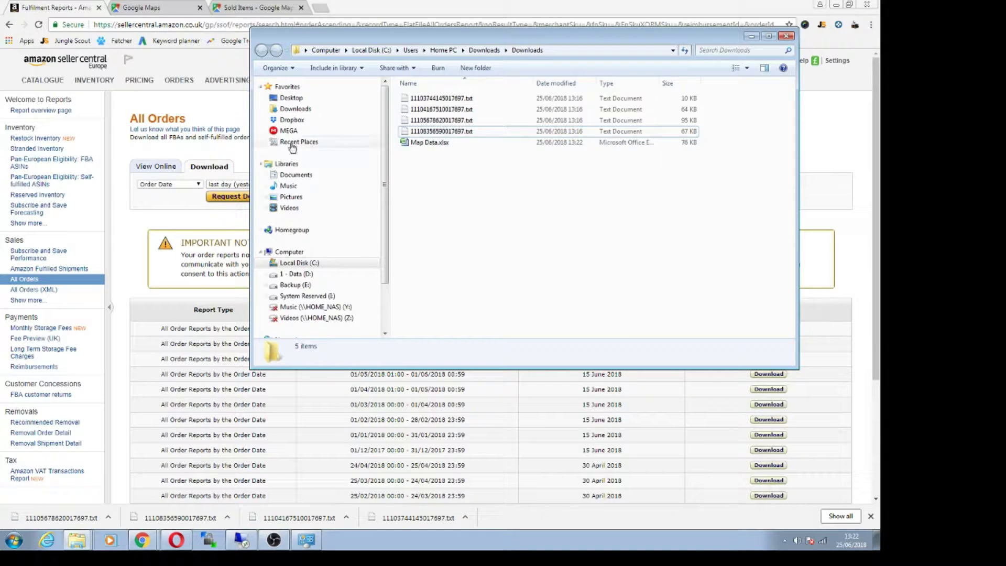
Switch to Google Maps in the browser and create a new custom map from the saved maps under Your places.
left_click(152, 8)
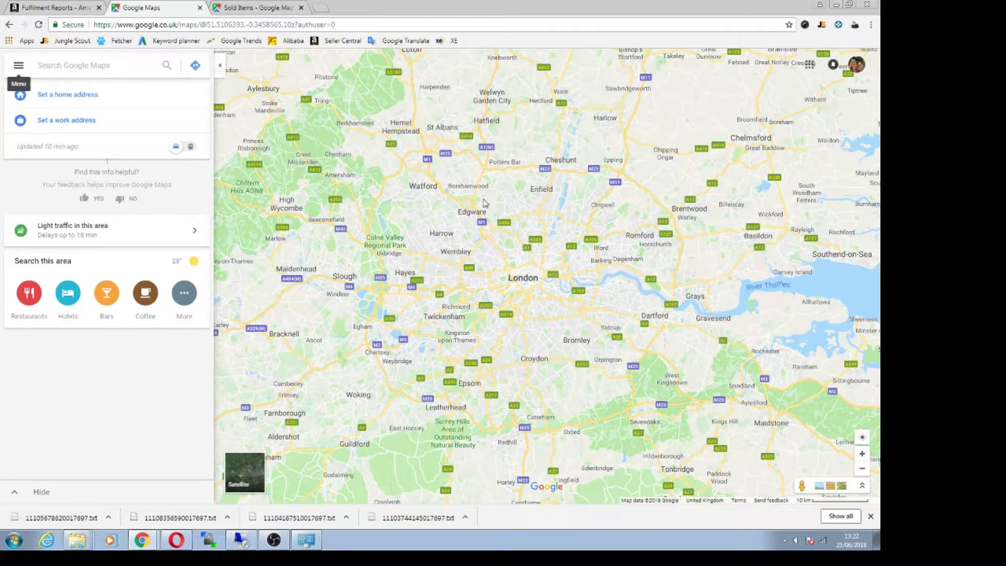
left_click(18, 68)
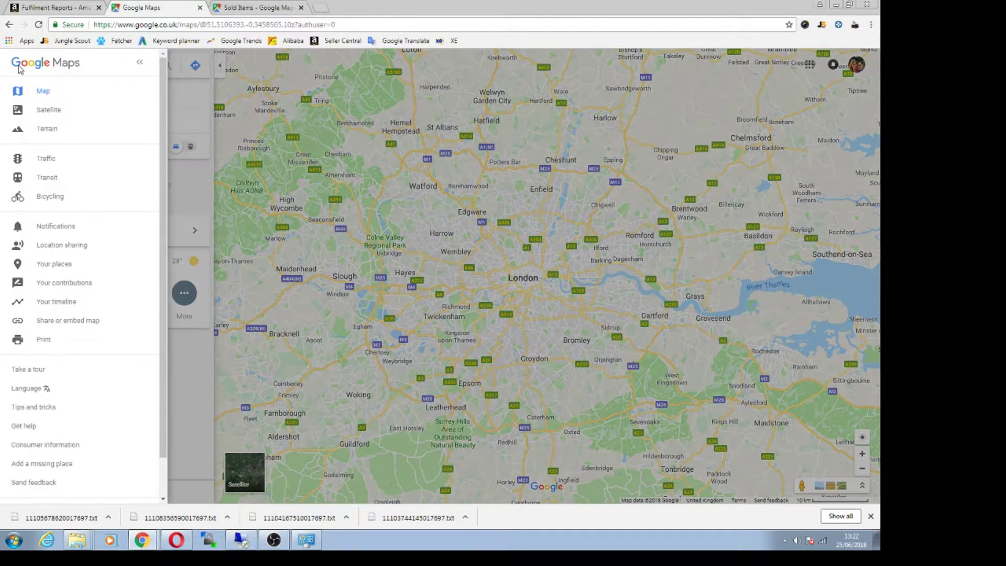
left_click(67, 267)
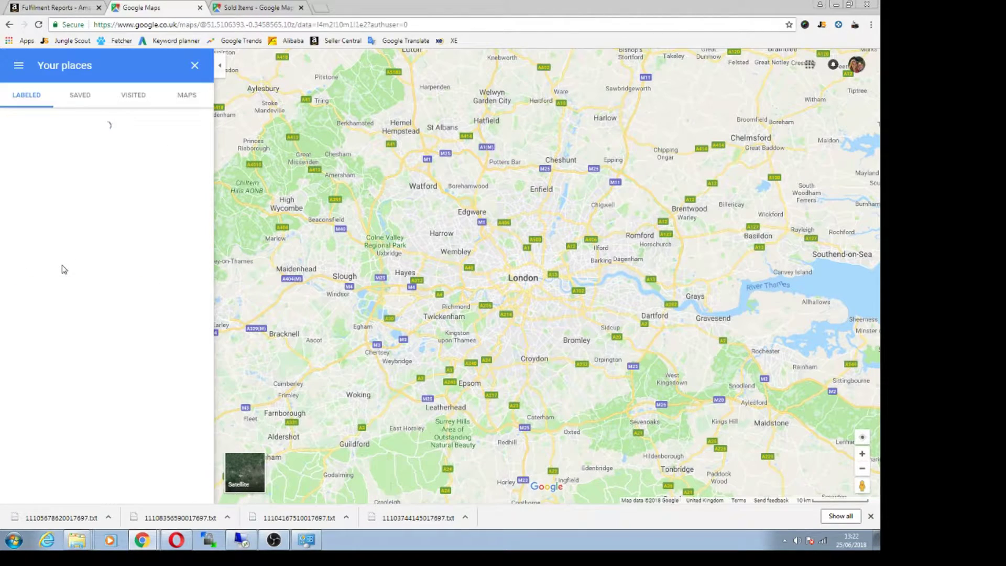
left_click(190, 98)
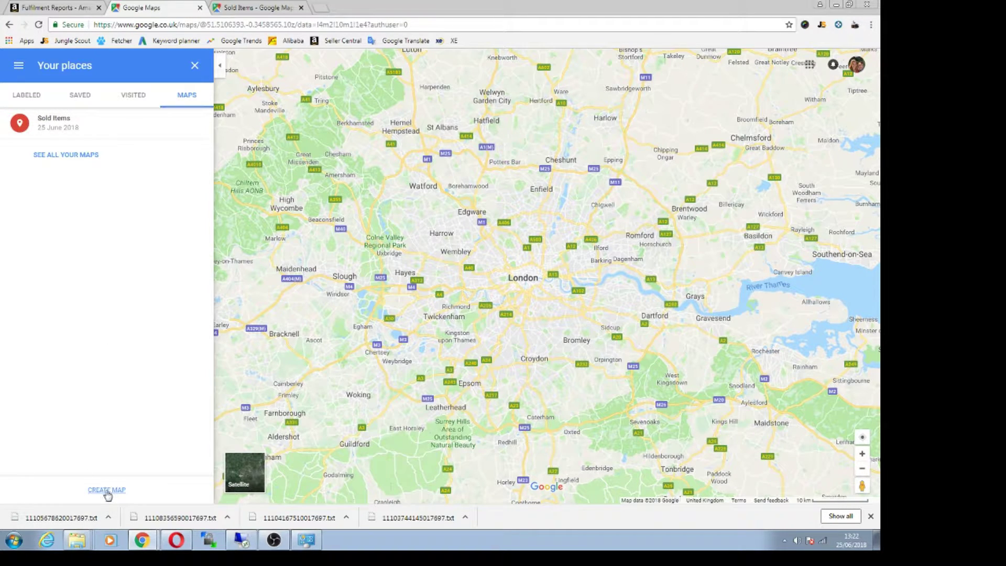
left_click(871, 516)
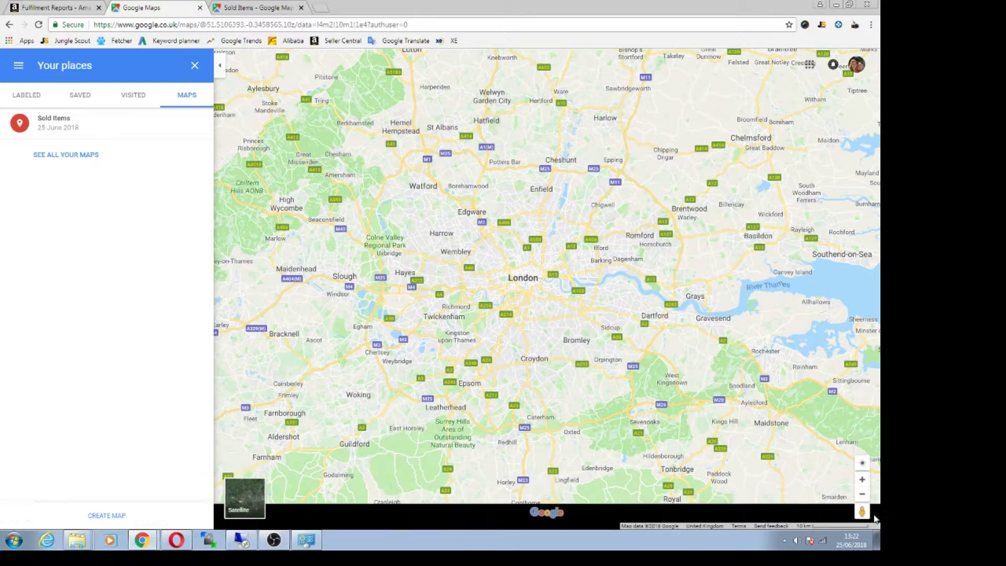
left_click(115, 517)
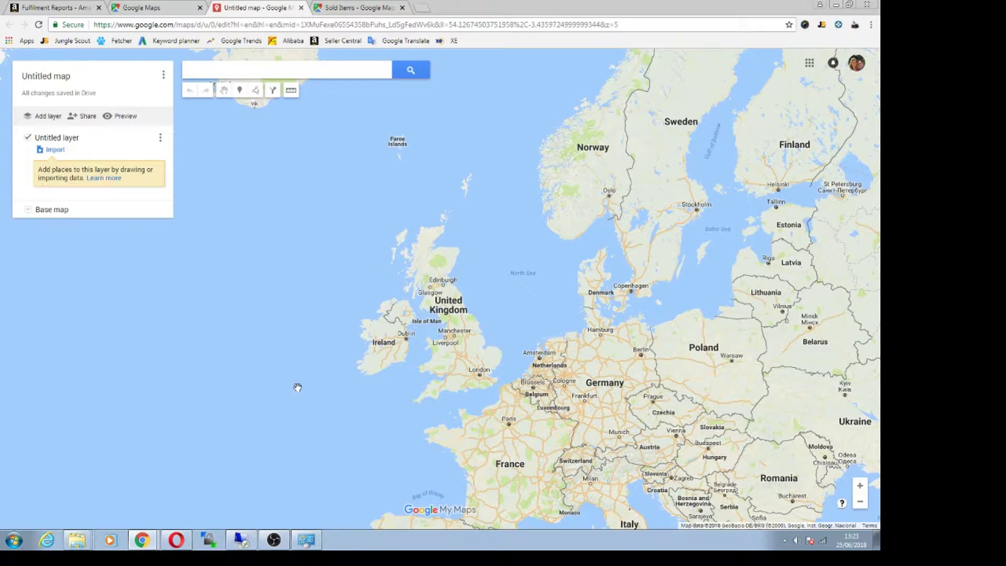
Import Map Data.xlsx from the Downloads folder into the untitled layer of the new map.
left_click(59, 150)
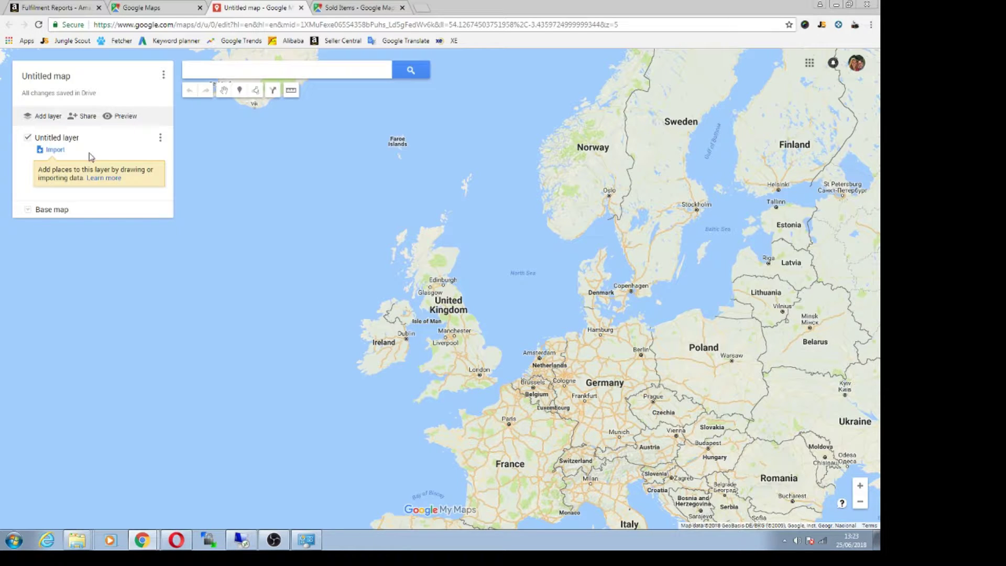
left_click(55, 152)
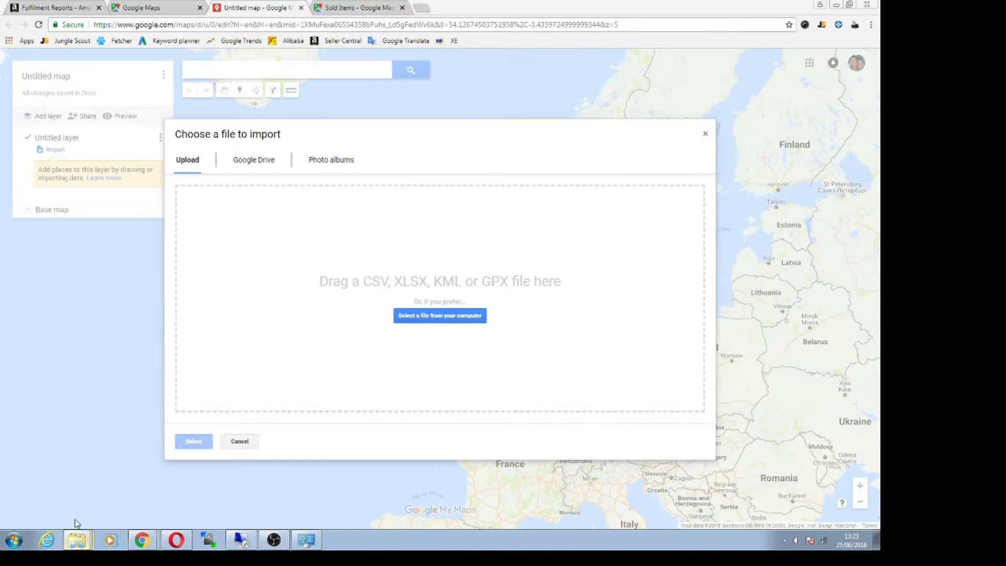
left_click(77, 538)
left_click_drag(440, 39, 556, 40)
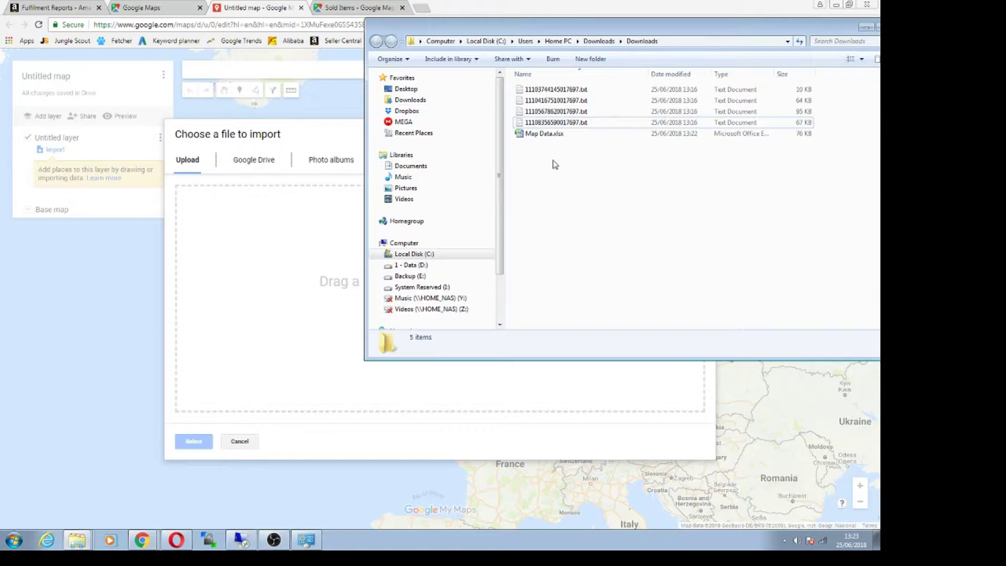
left_click_drag(554, 137, 326, 274)
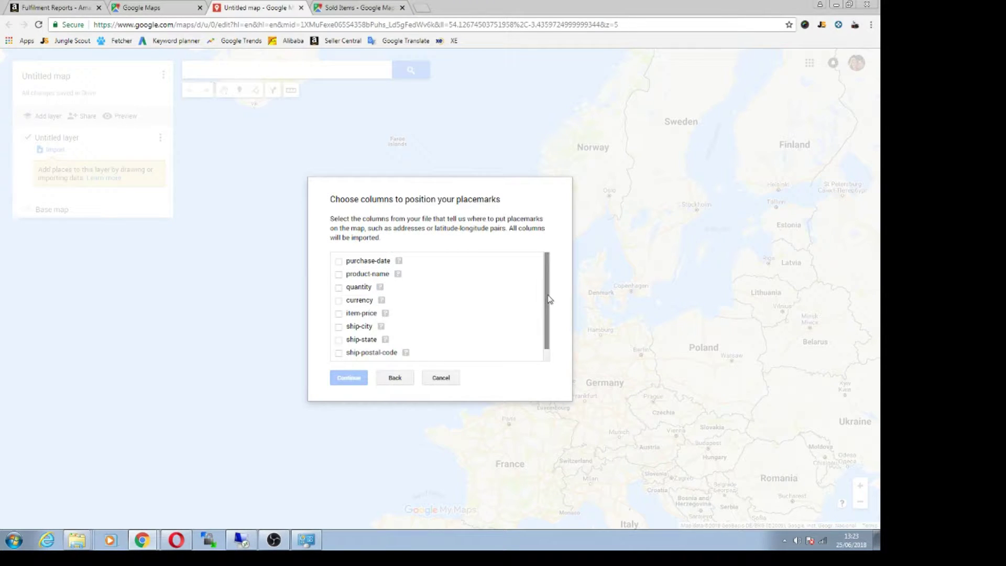
Choose ship-city, ship-state, ship-postal-code and ship-country as the columns that position the placemarks.
scroll(545, 301, "down", 1)
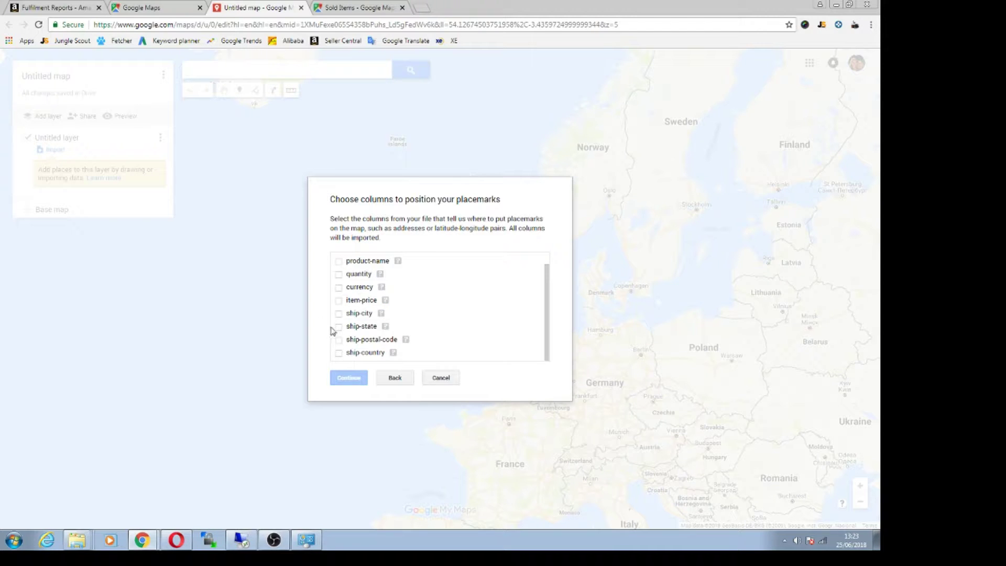
left_click(339, 314)
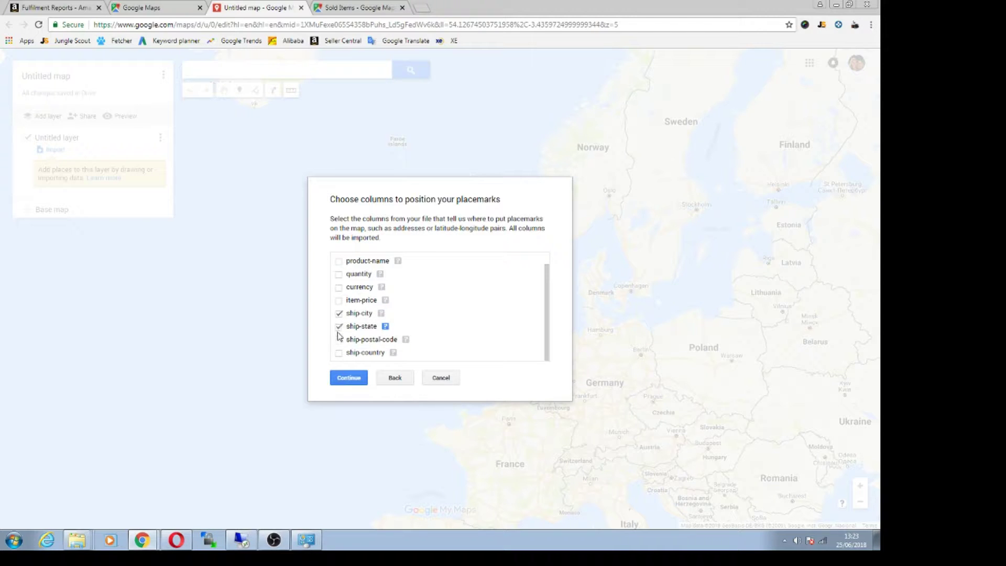
left_click(339, 339)
left_click(339, 353)
left_click(348, 378)
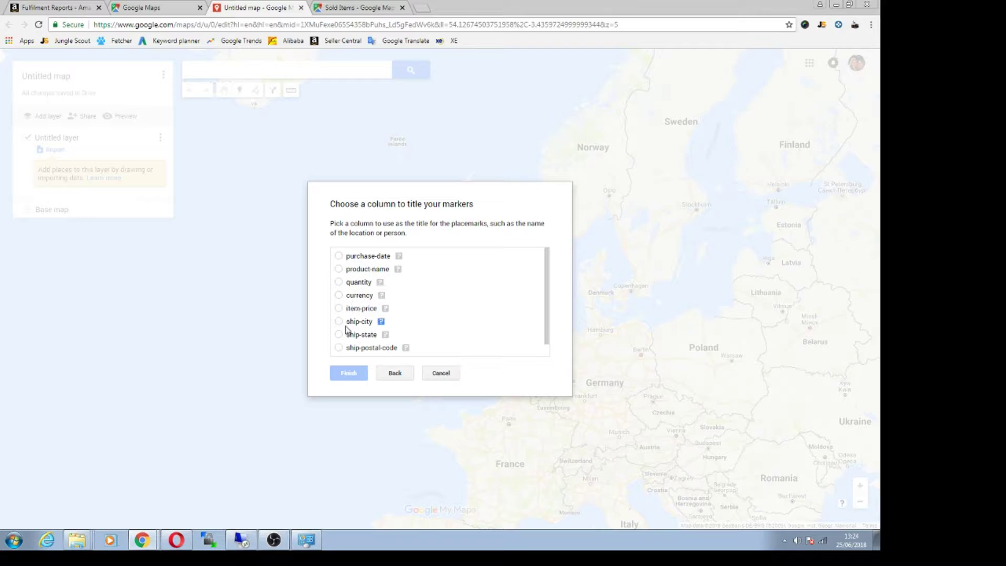
Use product-name as the column that titles the markers and finish the import.
left_click(362, 253)
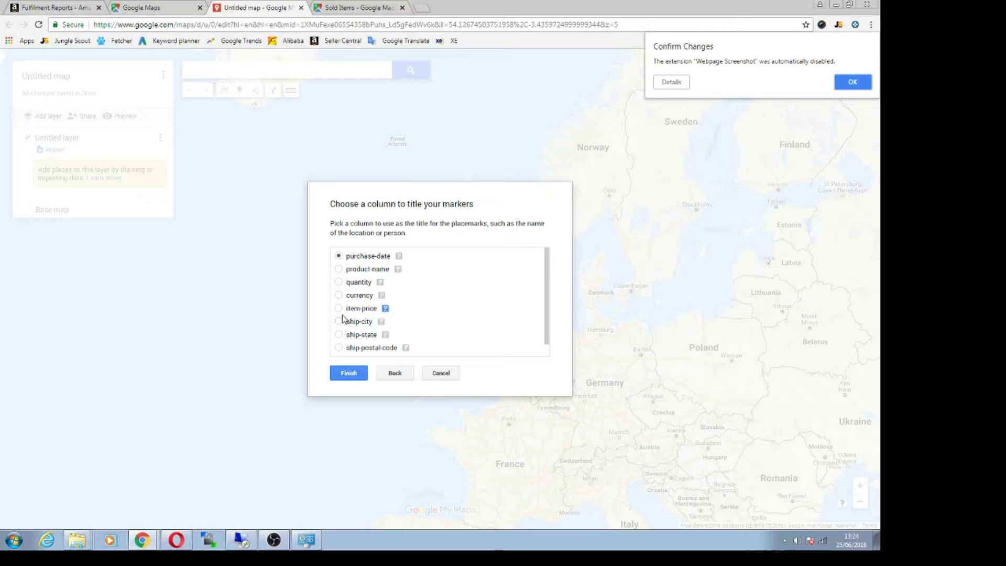
left_click(338, 269)
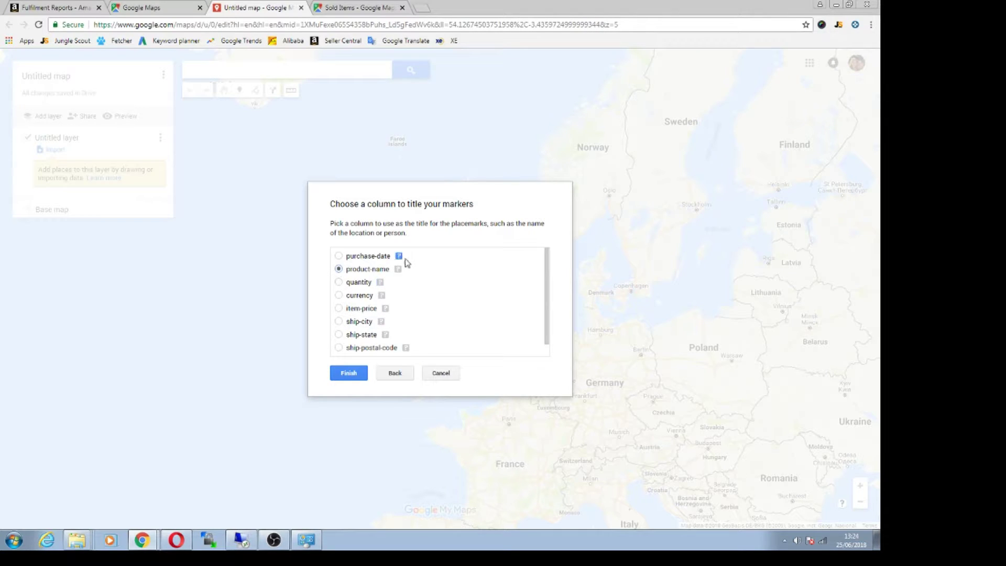
left_click(347, 373)
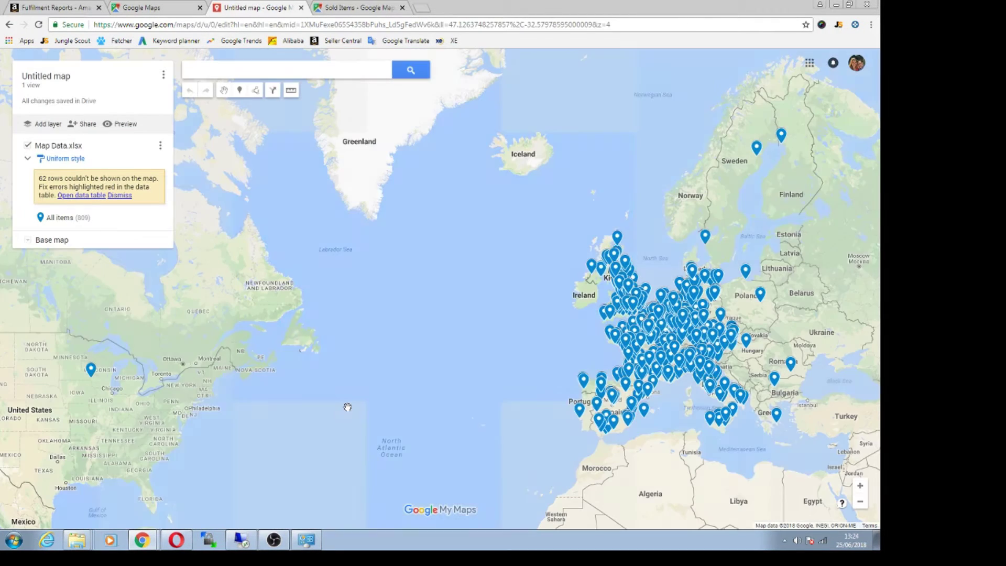
Look over the imported markers across Europe and North America and open the details of the stray marker in the United States.
left_click_drag(452, 383, 290, 347)
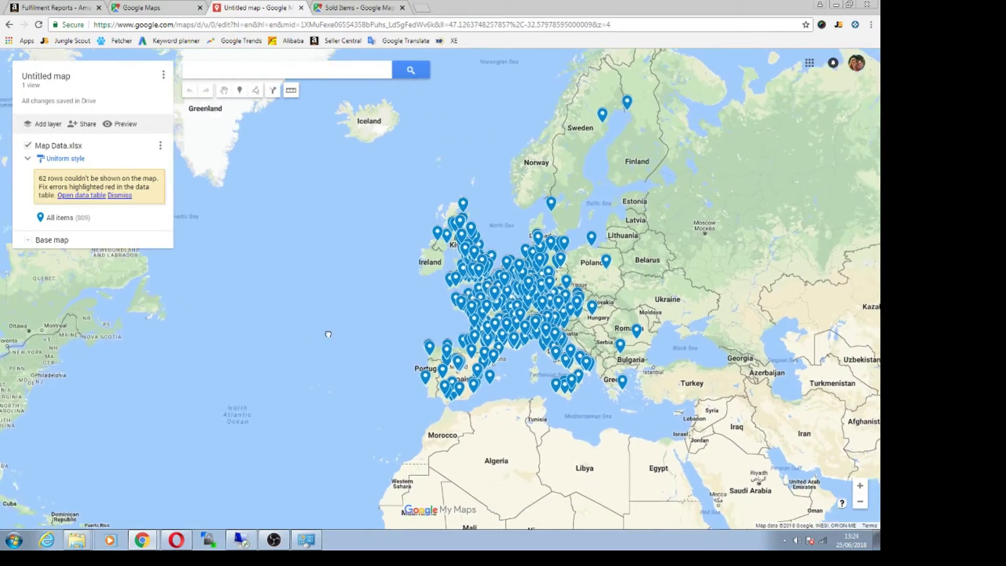
scroll(503, 320, "up", 1)
scroll(440, 348, "down", 1)
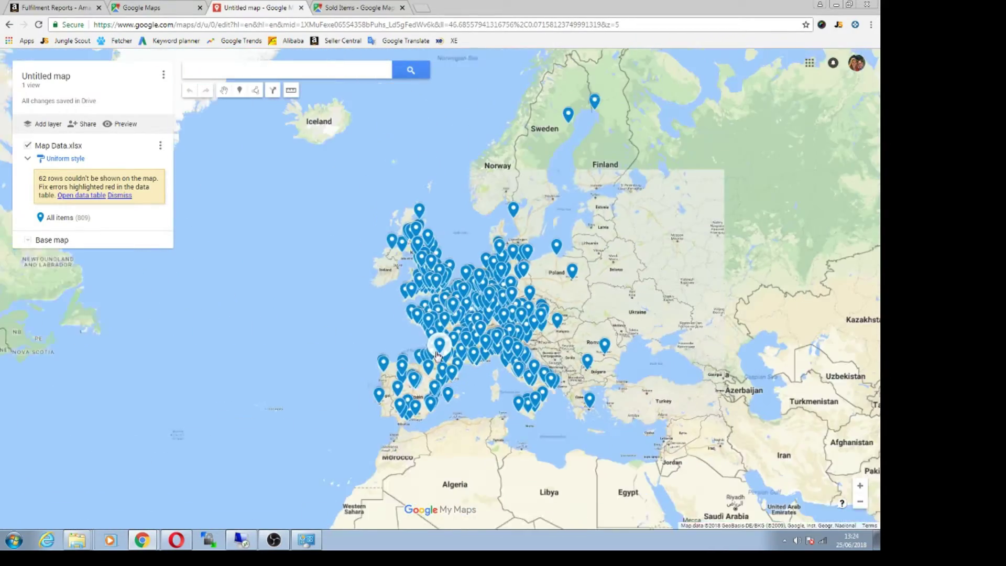
left_click_drag(254, 323, 587, 315)
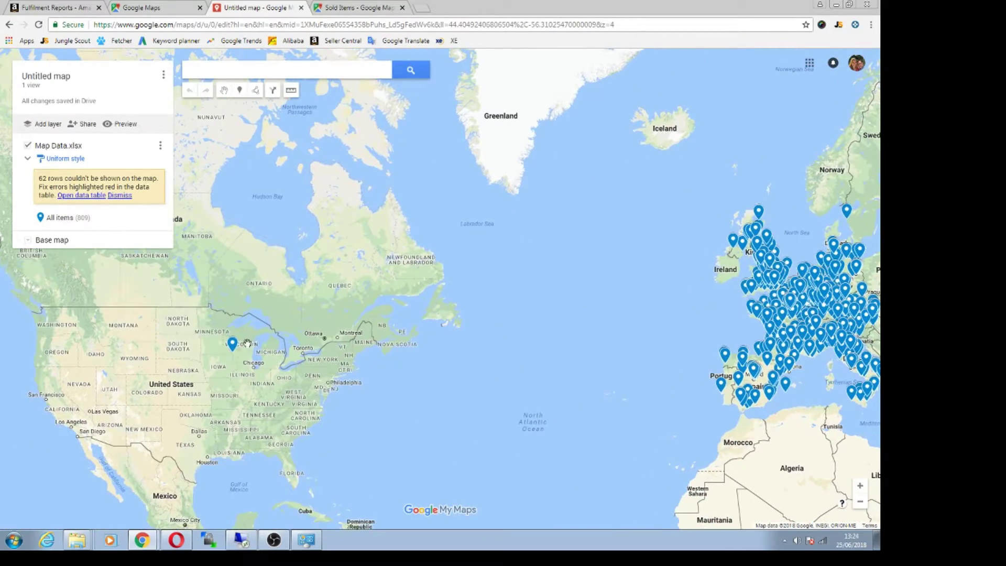
left_click(232, 342)
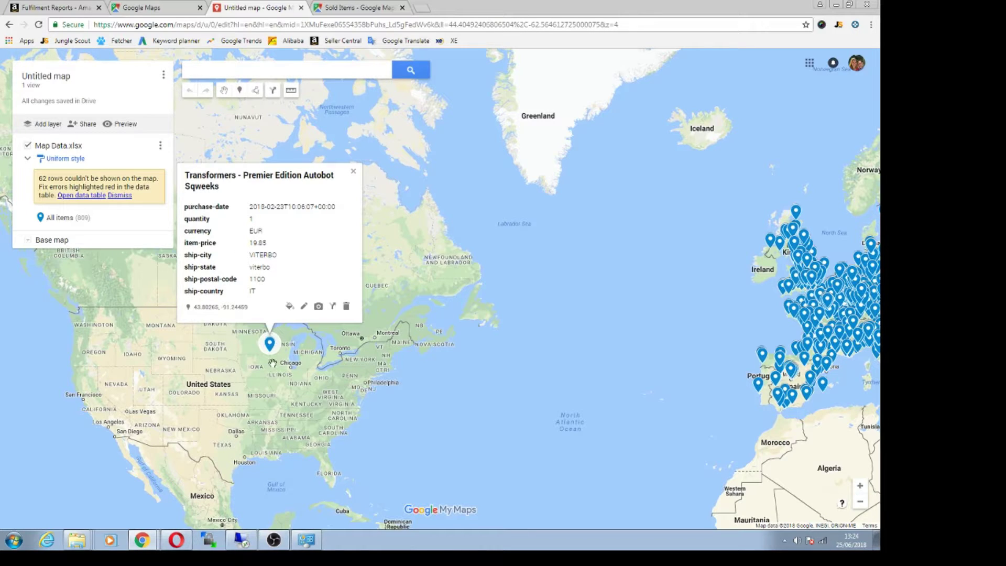
scroll(272, 362, "up", 1)
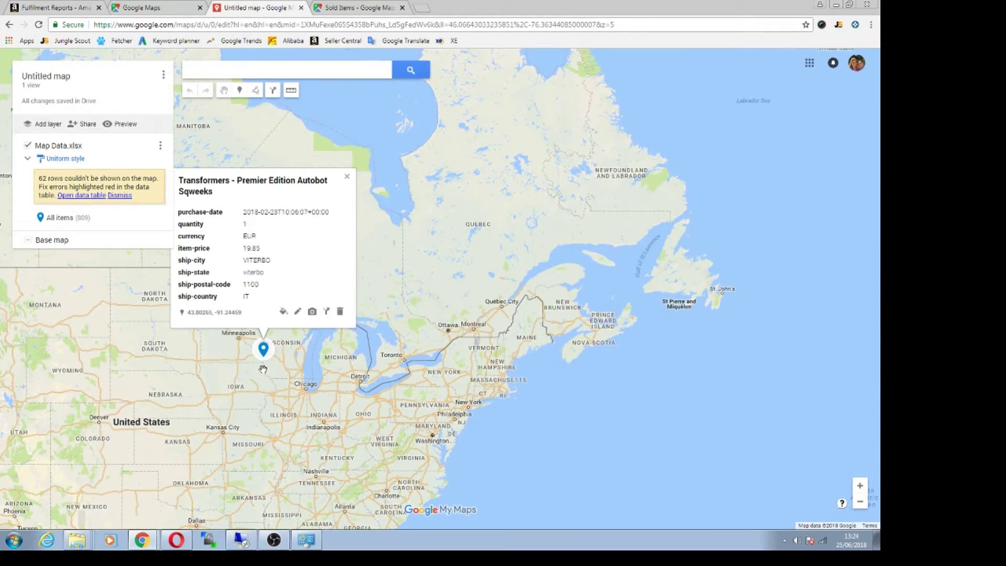
scroll(263, 369, "down", 1)
scroll(264, 368, "up", 3)
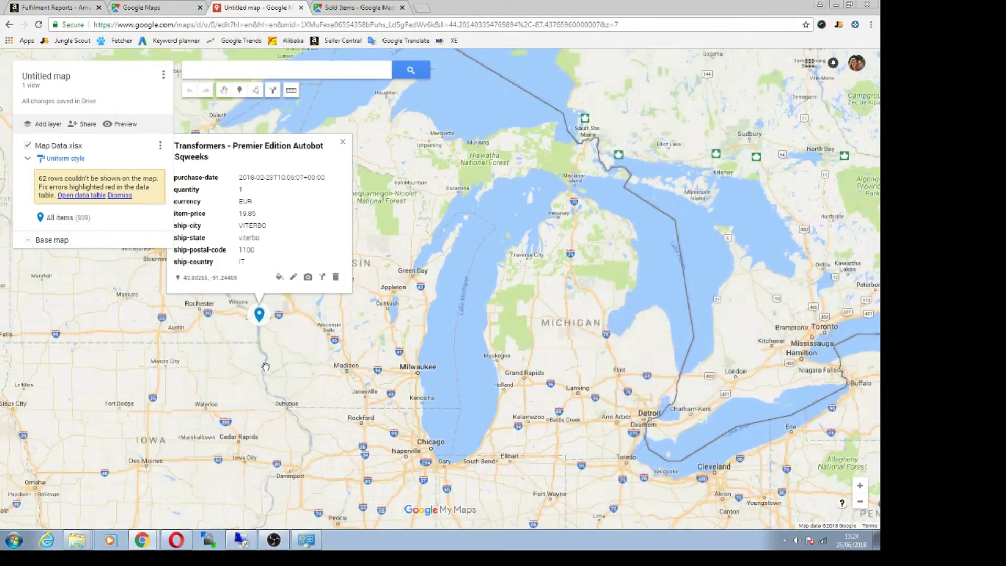
scroll(266, 367, "down", 2)
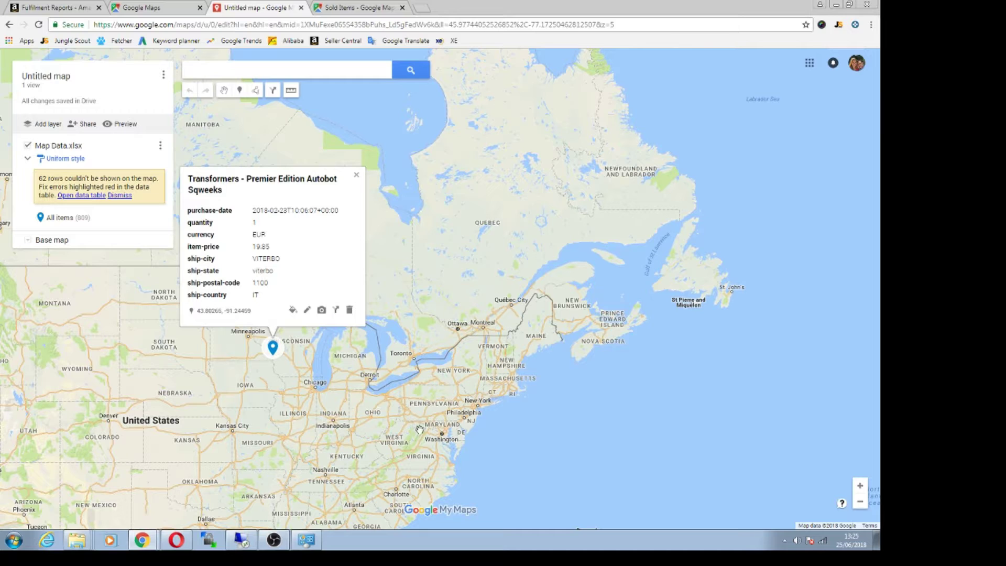
Set both ship-state and ship-country to Italy for the misplaced Transformers marker and save the entry.
left_click(307, 311)
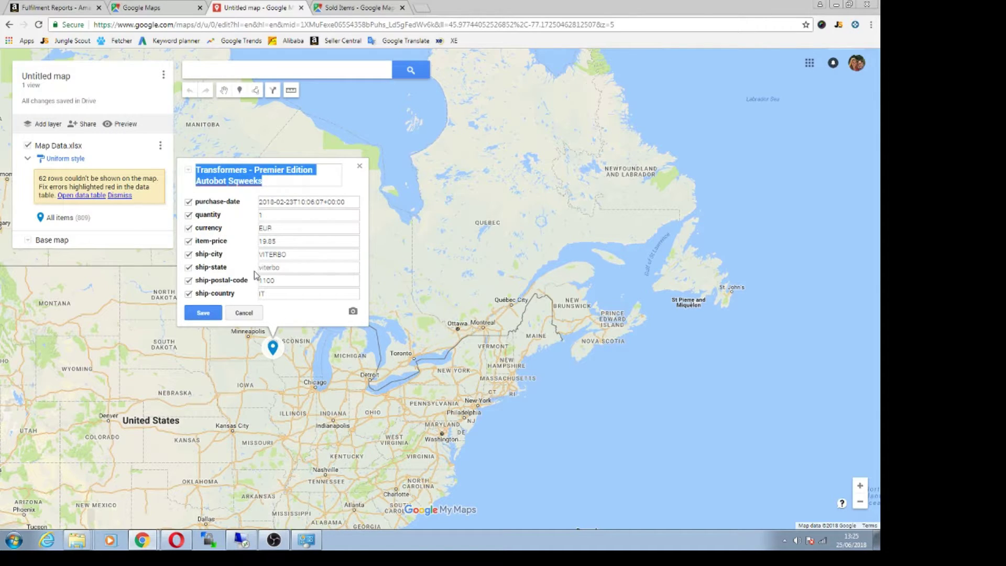
left_click(277, 293)
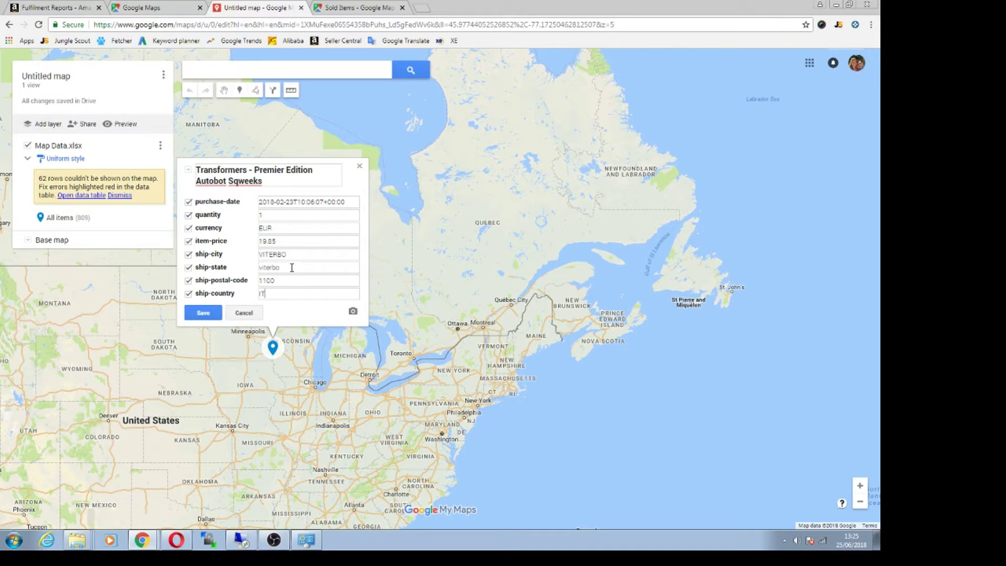
left_click_drag(292, 267, 252, 270)
key("BackSpace")
left_click(215, 314)
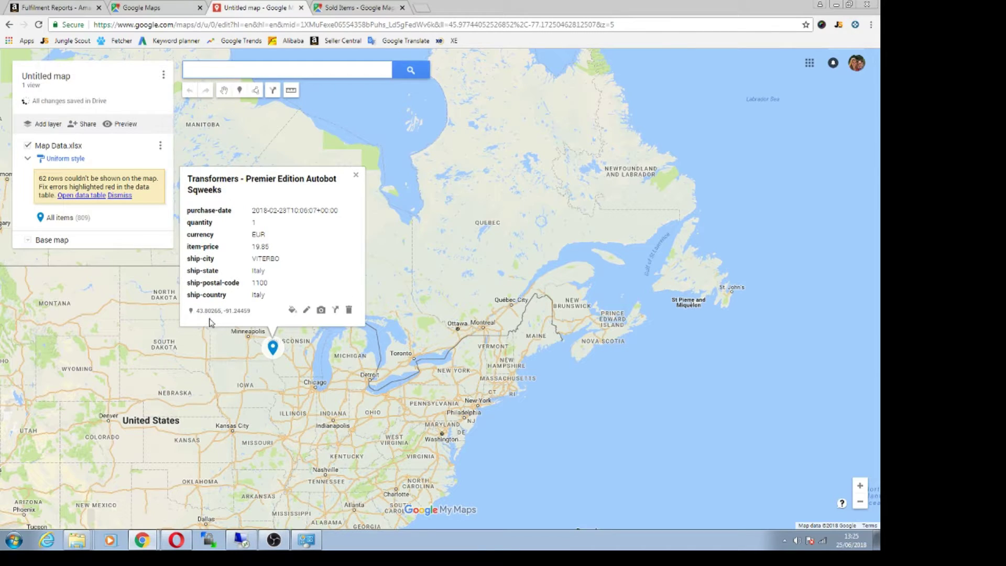
Check the corrected Transformers marker's position in Italy and close its details.
left_click(215, 330)
left_click_drag(669, 390, 139, 330)
mouse_move(611, 376)
left_mouse_down()
mouse_move(121, 390)
mouse_move(104, 433)
left_mouse_up()
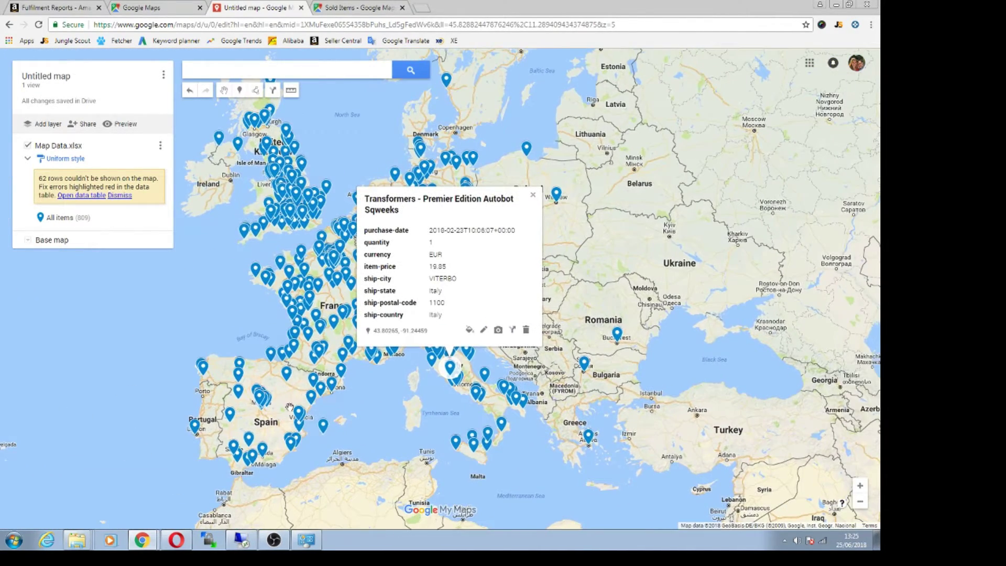
left_click_drag(378, 396, 382, 400)
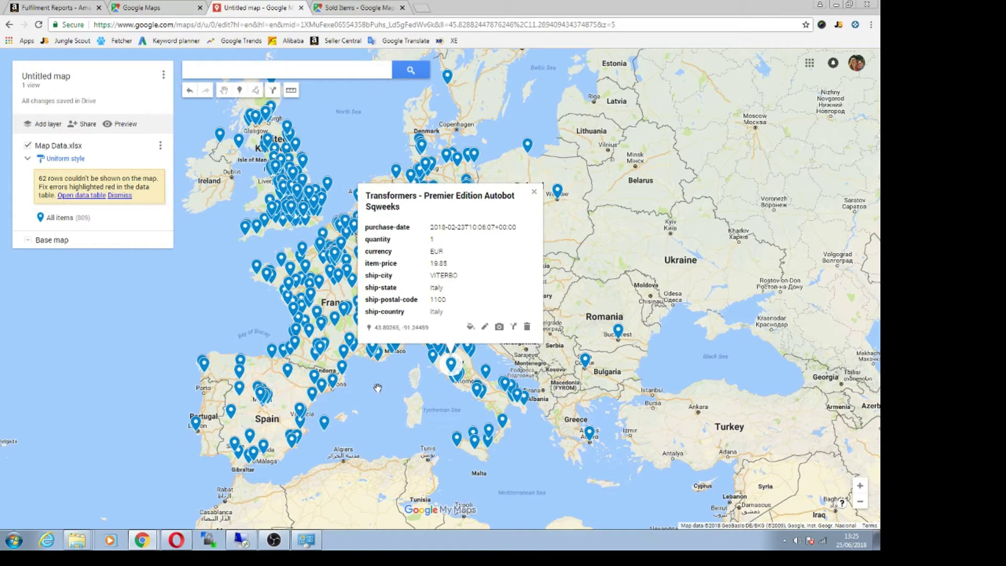
left_click(377, 389)
left_click_drag(228, 295, 243, 272)
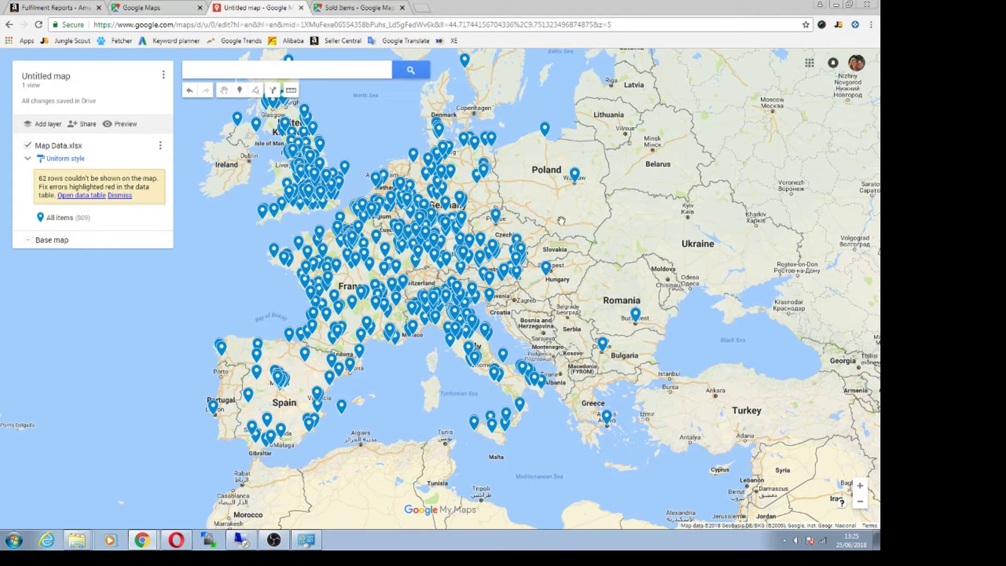
Examine the marker spread on the world map for outliers and view the details of the marker at Warsaw, Poland.
scroll(561, 220, "down", 1)
scroll(547, 226, "down", 1)
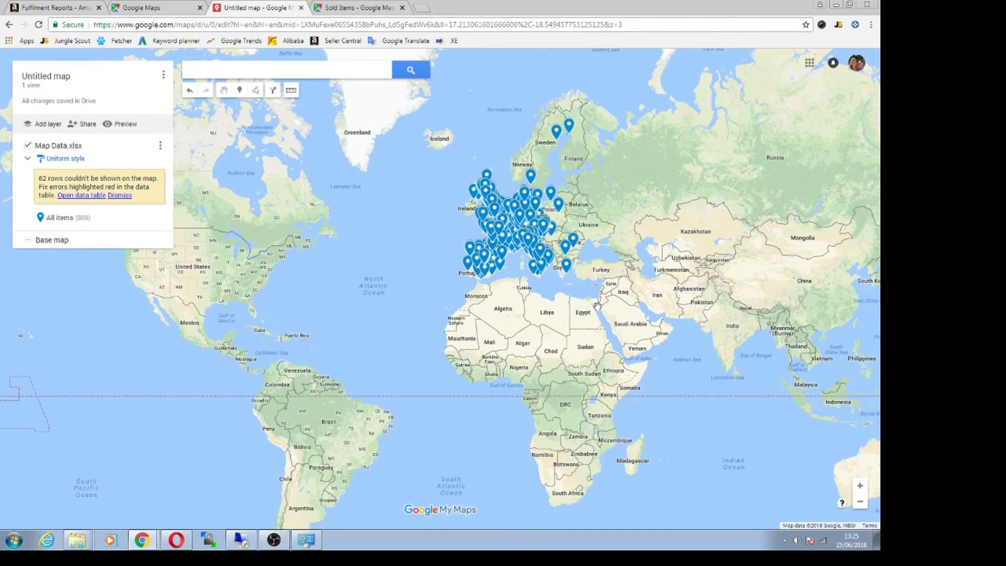
left_click_drag(500, 380, 459, 418)
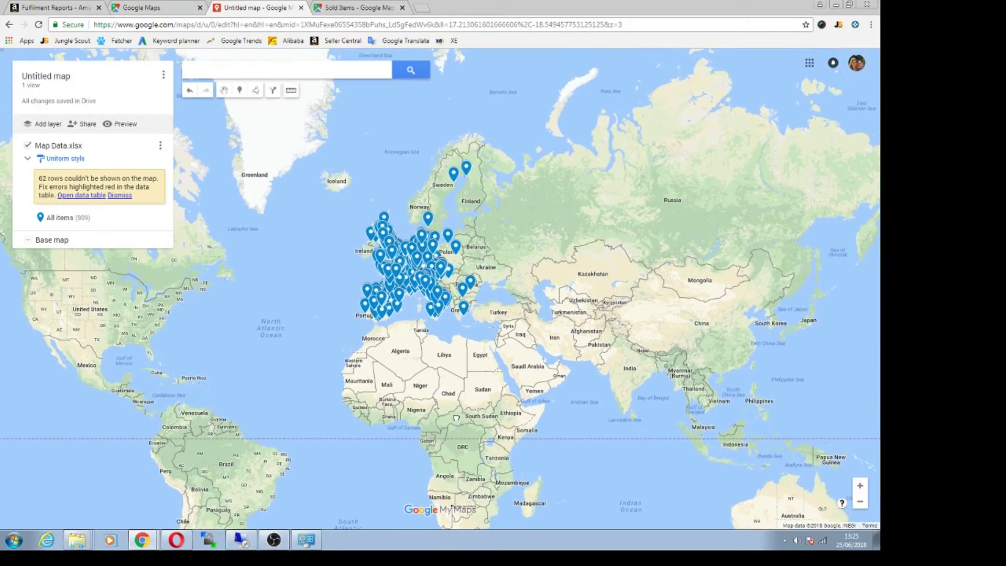
scroll(460, 418, "down", 1)
scroll(439, 415, "up", 1)
scroll(439, 415, "up", 2)
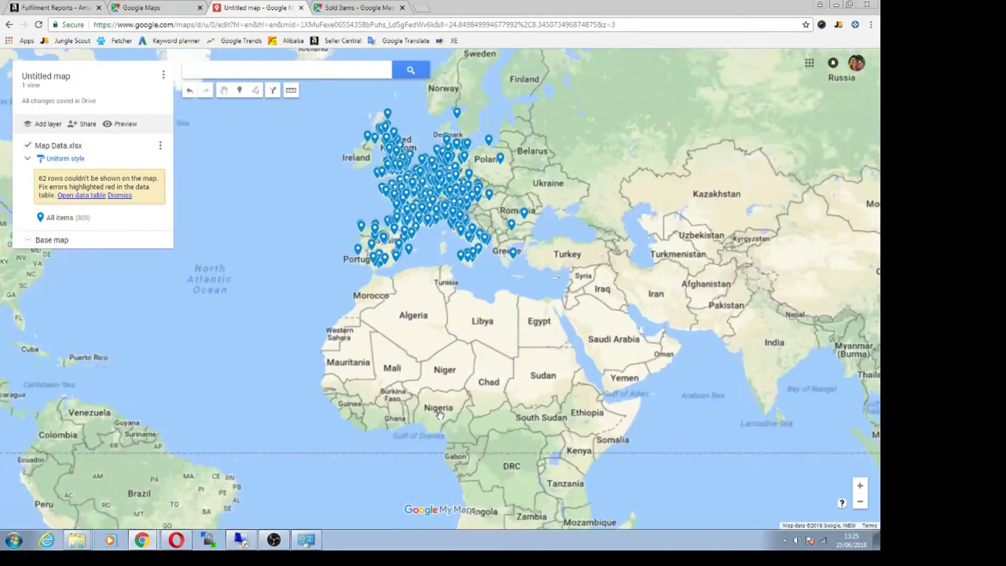
left_click_drag(536, 254, 471, 427)
left_click_drag(521, 236, 464, 427)
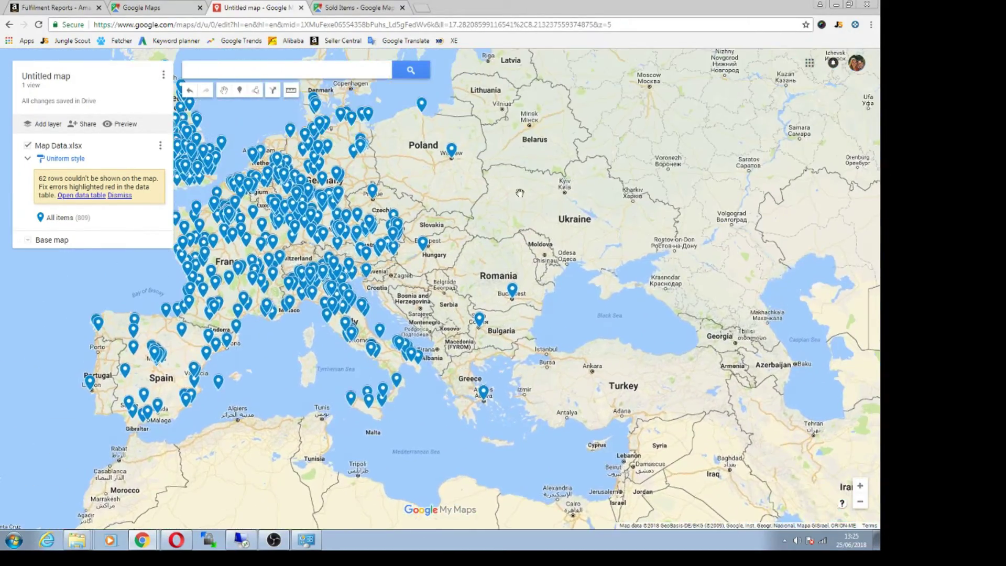
left_click_drag(463, 169, 419, 271)
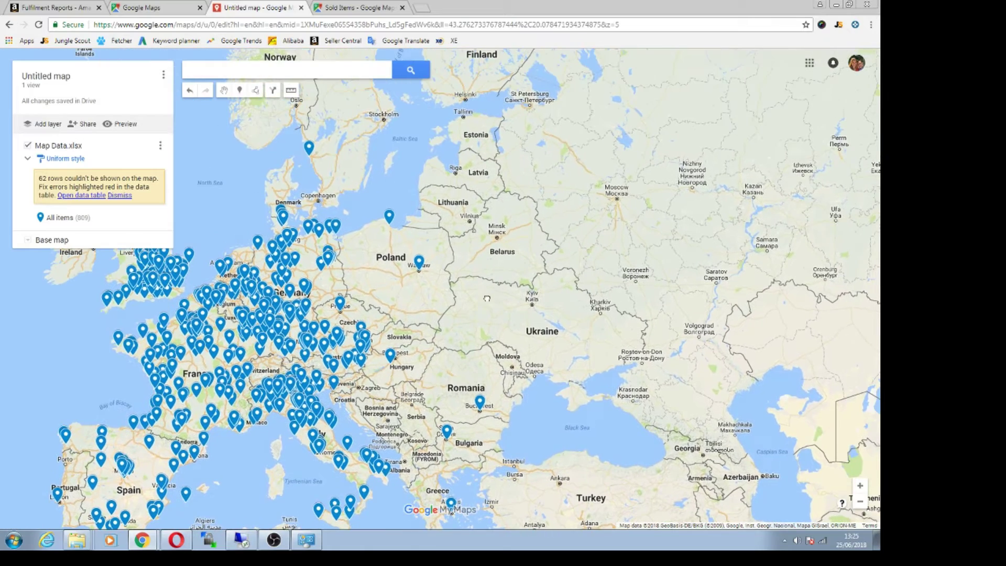
left_click(419, 271)
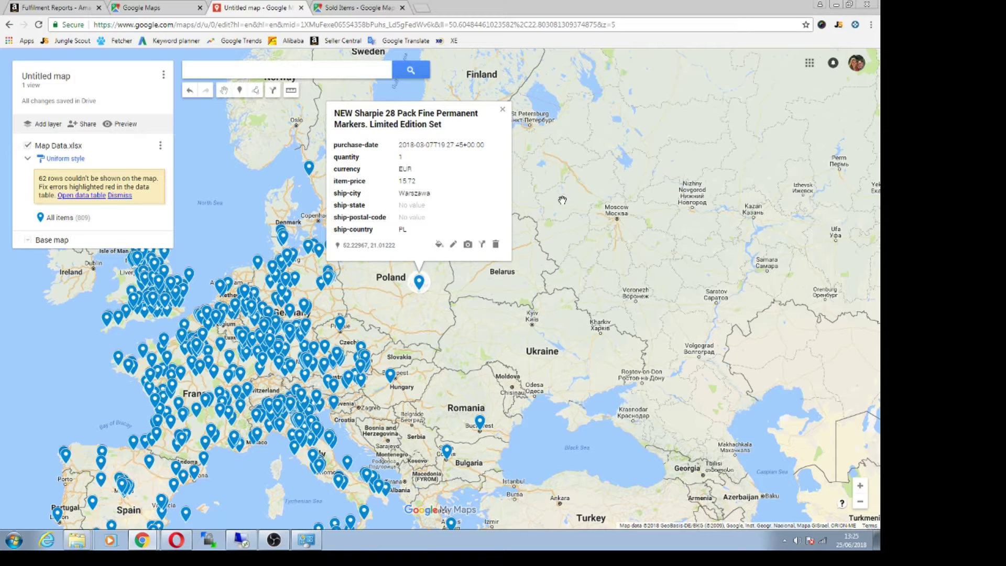
left_click(550, 227)
left_click_drag(376, 336, 561, 381)
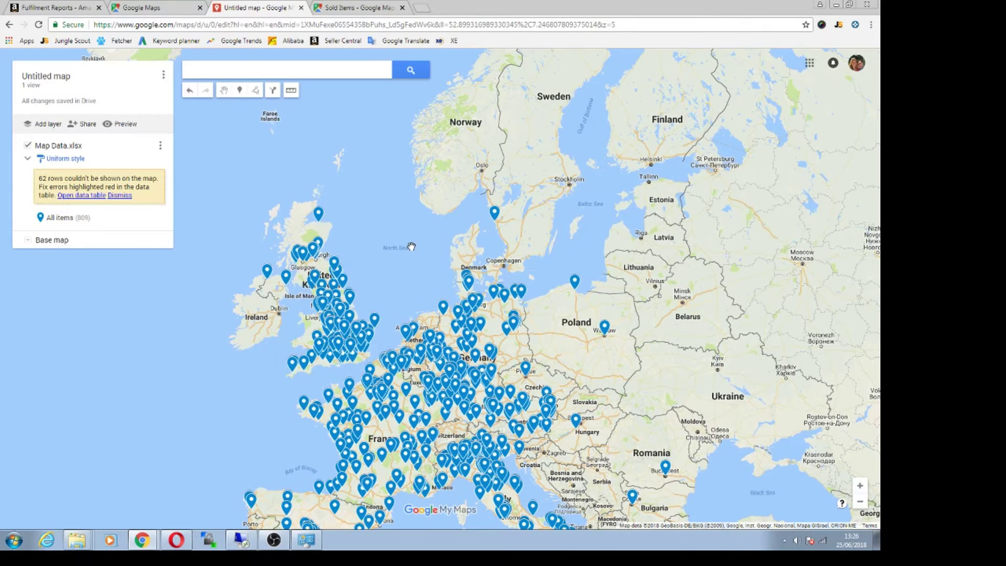
Open the marker style options from the Warsaw marker and colour all items in the layer dark teal.
left_click(605, 328)
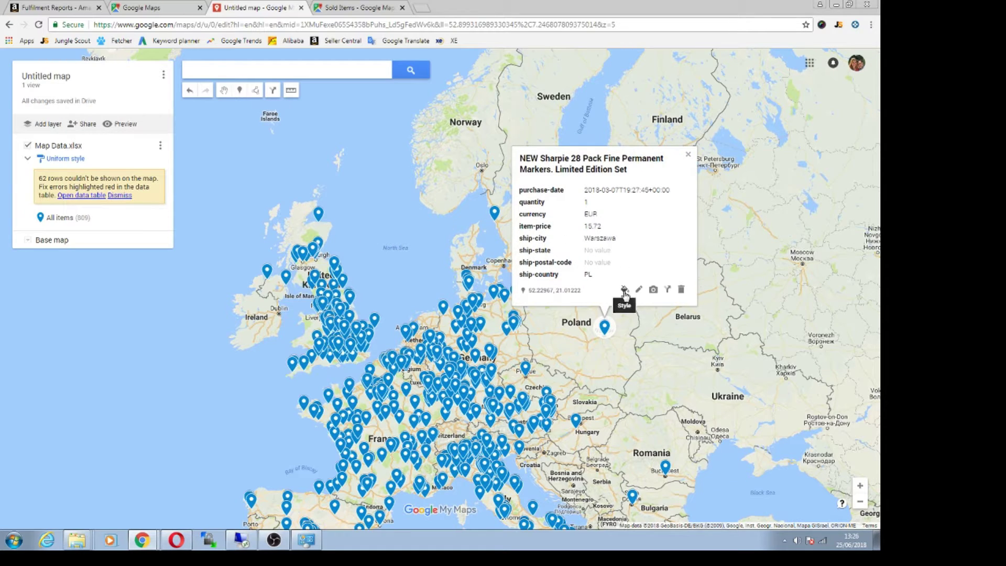
left_click(625, 291)
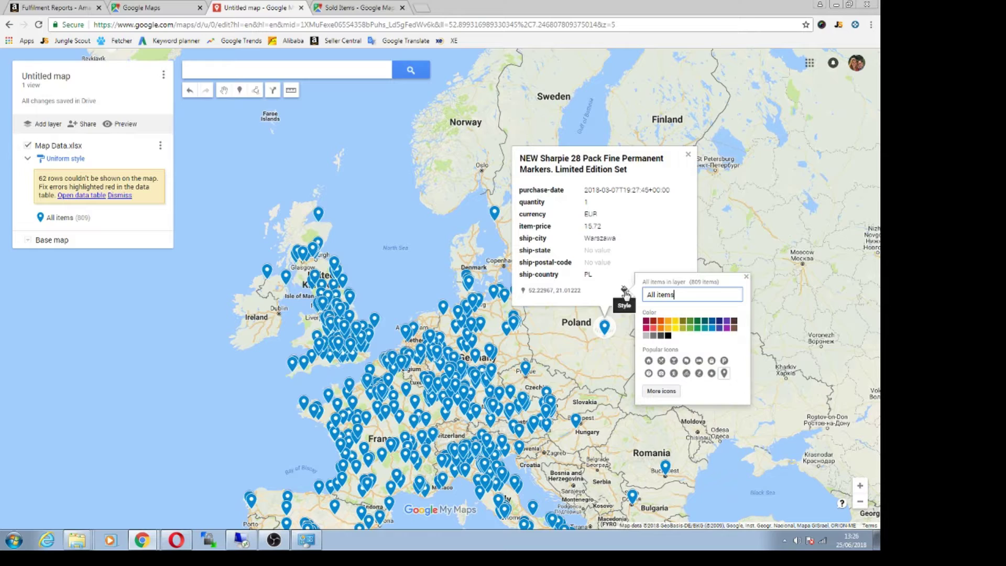
left_click(661, 320)
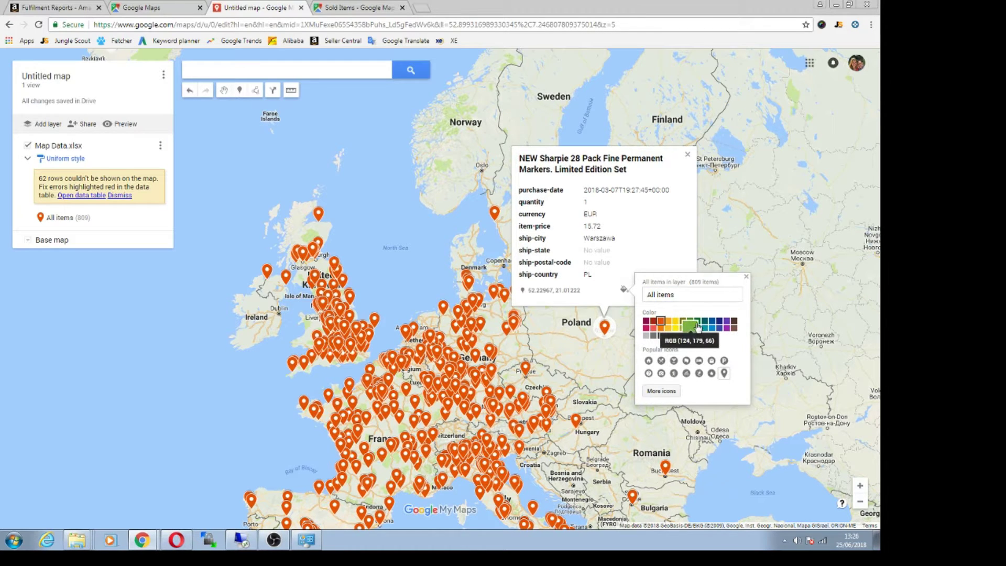
left_click(714, 324)
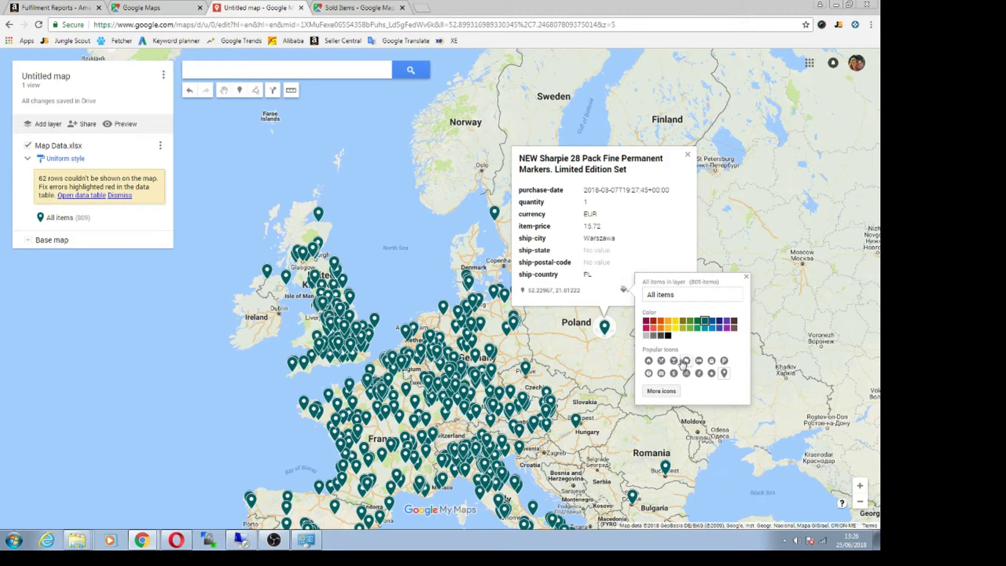
Change the icon of all items in the layer to the dollar sign and look over the restyled markers in Europe.
left_click(675, 391)
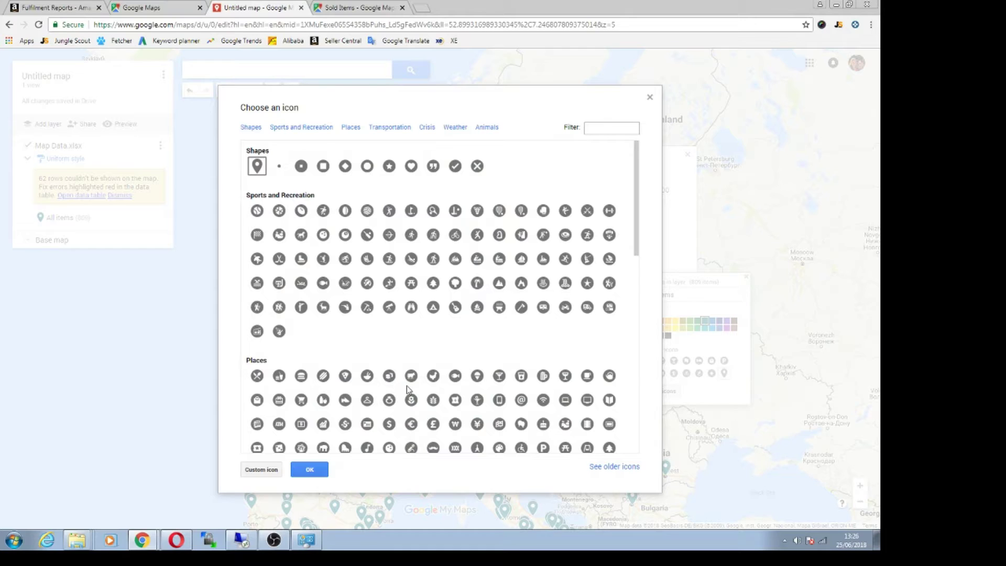
left_click(388, 423)
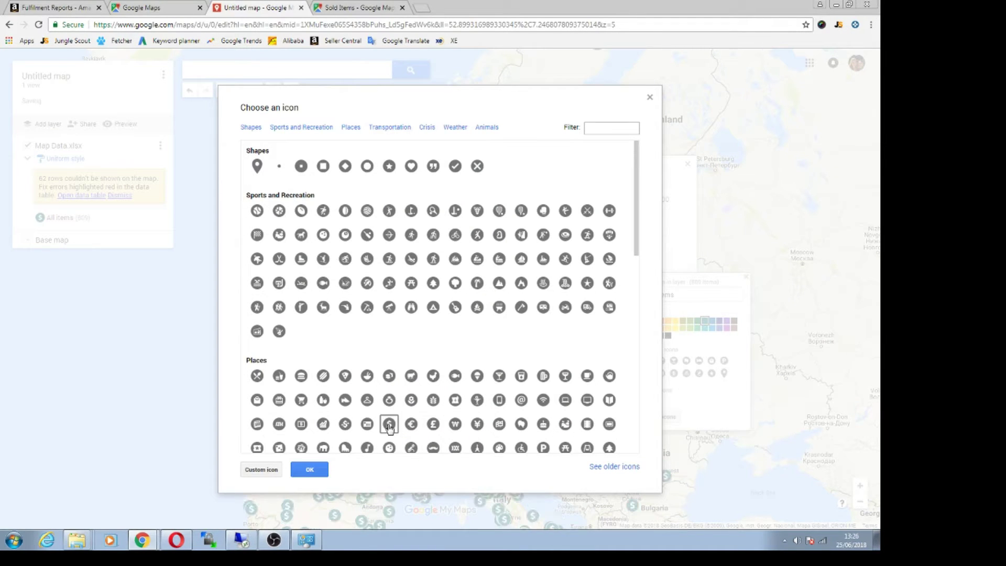
left_click(650, 98)
left_click(593, 367)
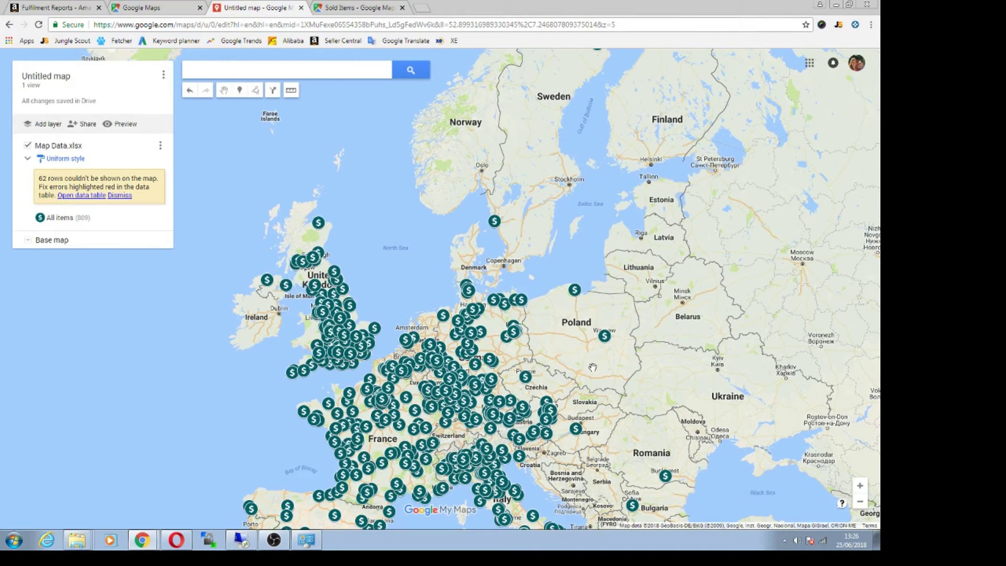
mouse_move(569, 358)
left_mouse_down()
mouse_move(643, 216)
mouse_move(562, 245)
left_mouse_up()
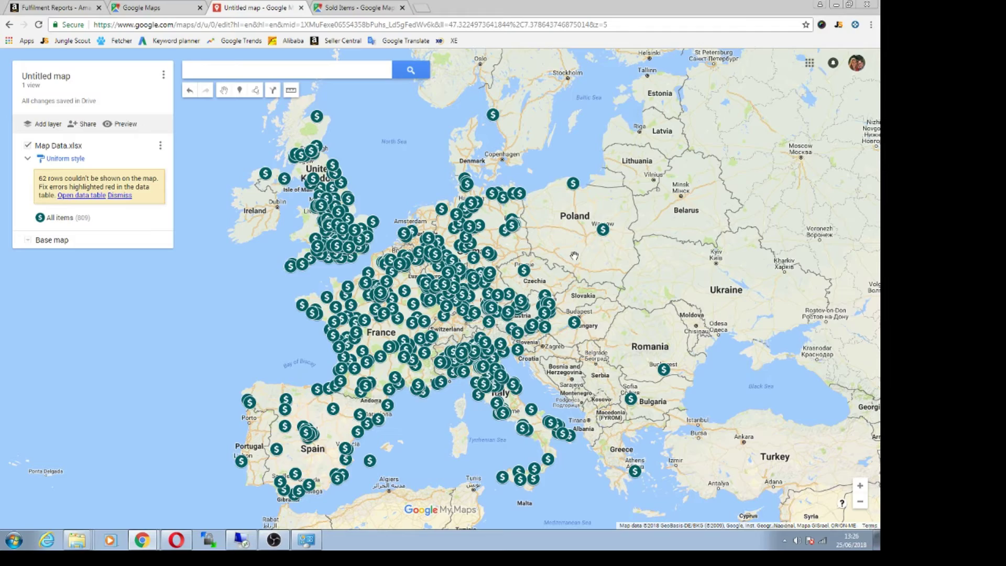
left_click_drag(232, 337, 289, 340)
scroll(461, 298, "up", 2)
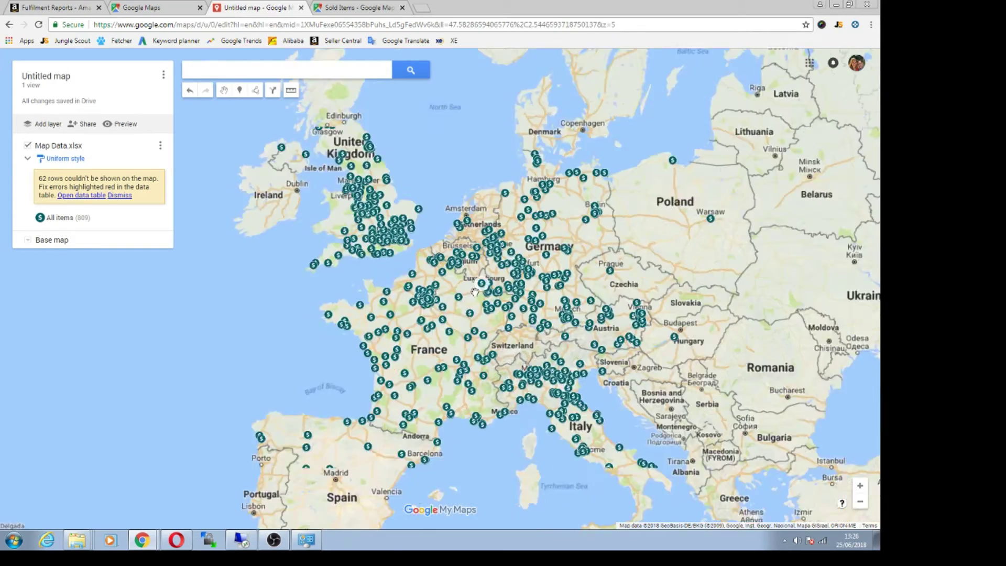